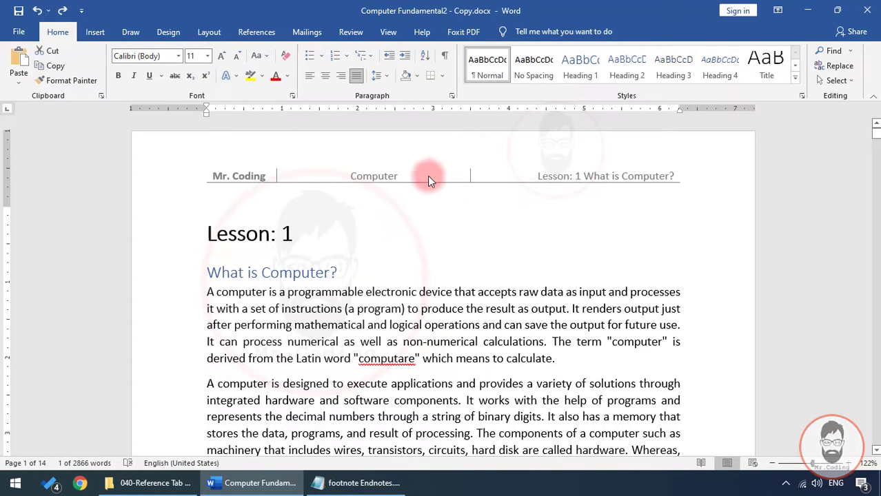
Insert a footnote on the word "computer" in the first paragraph under What is Computer?
left_click(266, 35)
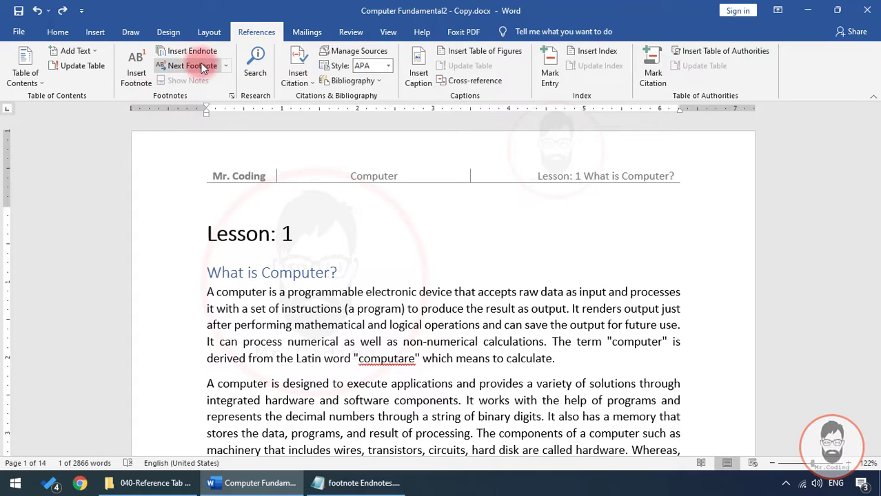
scroll(266, 222, "down", 1)
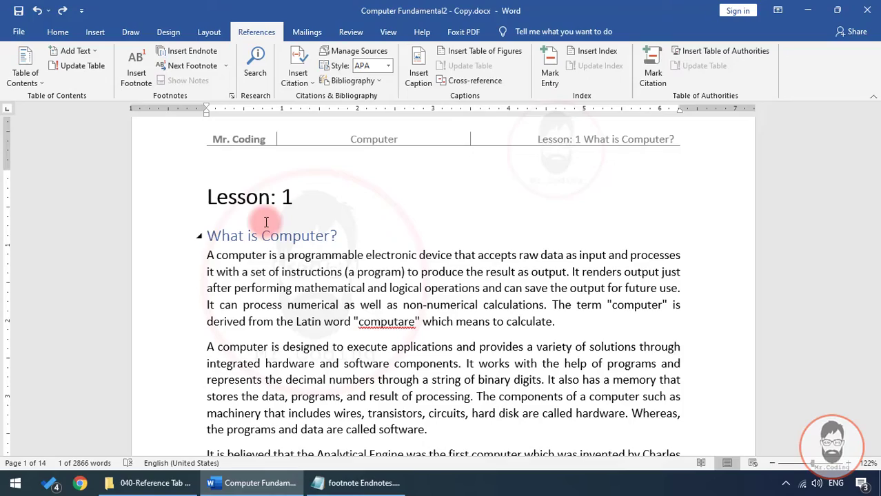
scroll(266, 222, "down", 10)
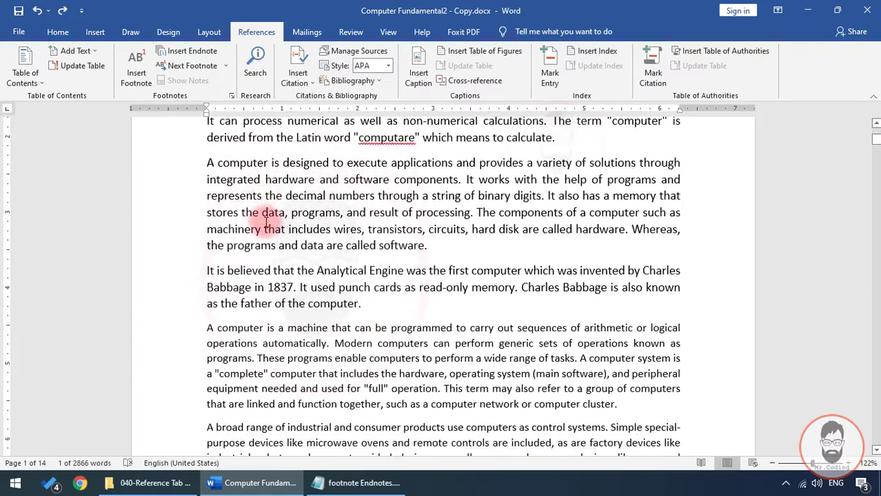
scroll(268, 243, "down", 2)
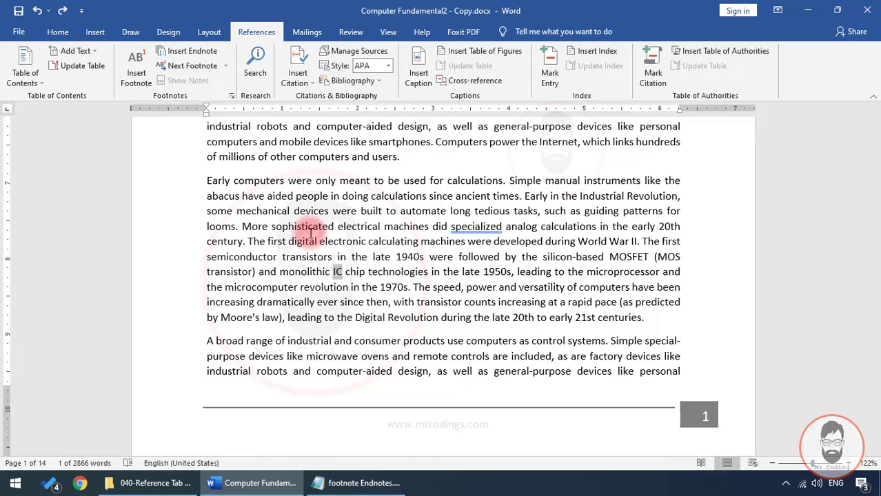
left_click(314, 238)
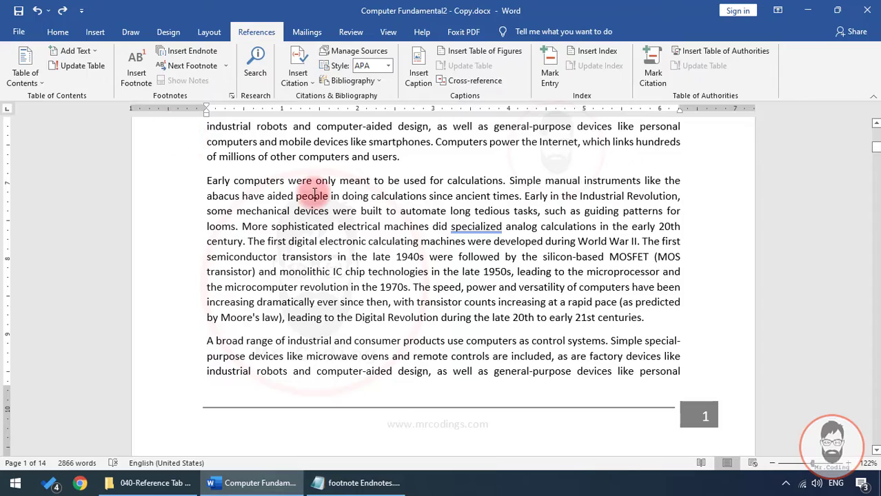
scroll(357, 170, "up", 2)
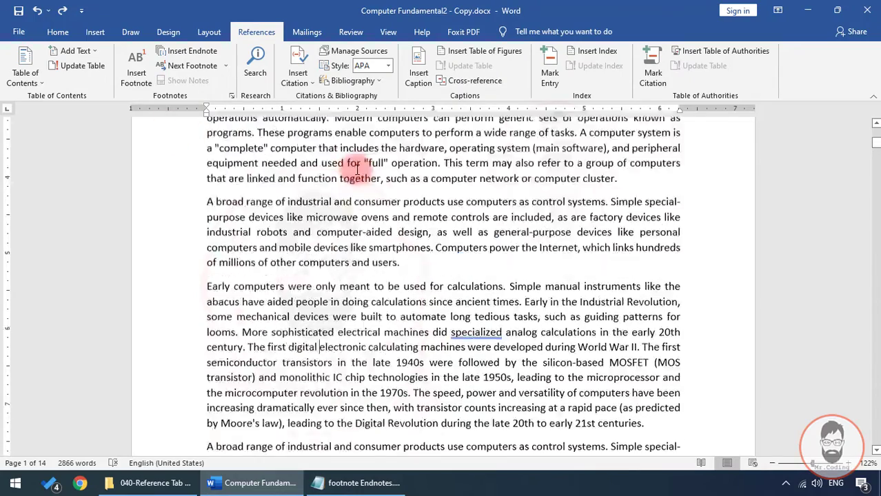
scroll(357, 170, "up", 10)
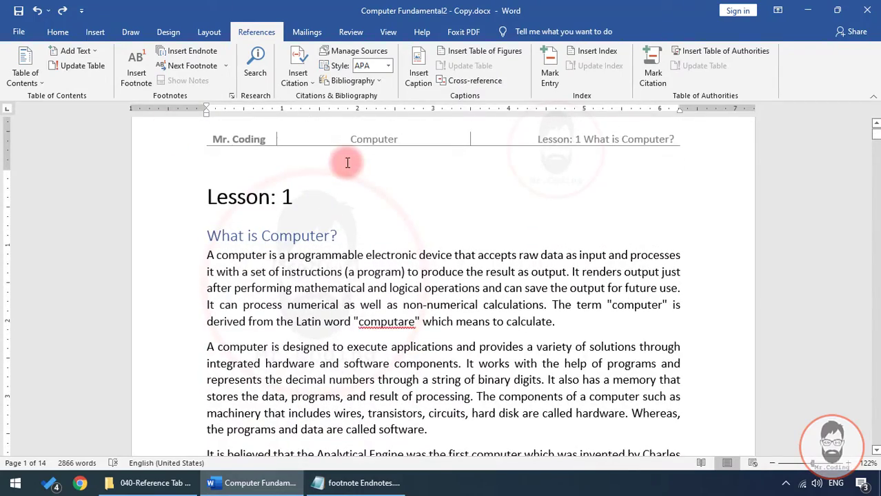
scroll(348, 162, "down", 1)
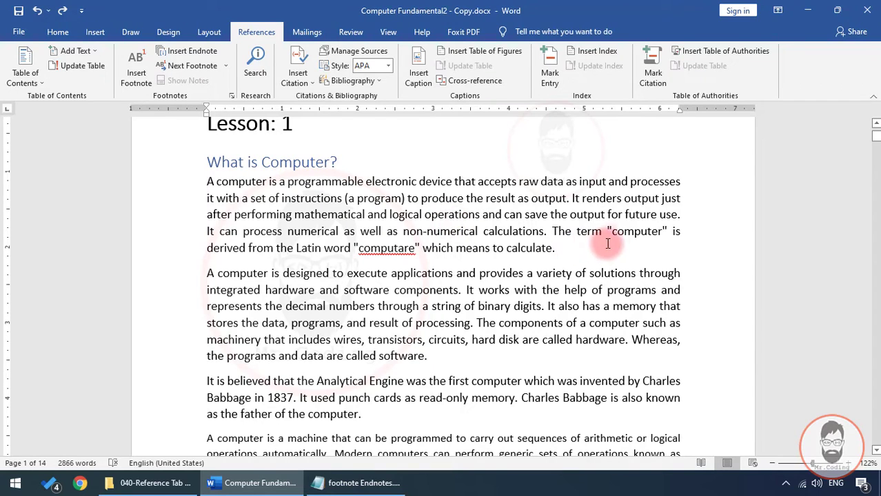
left_click_drag(613, 232, 665, 232)
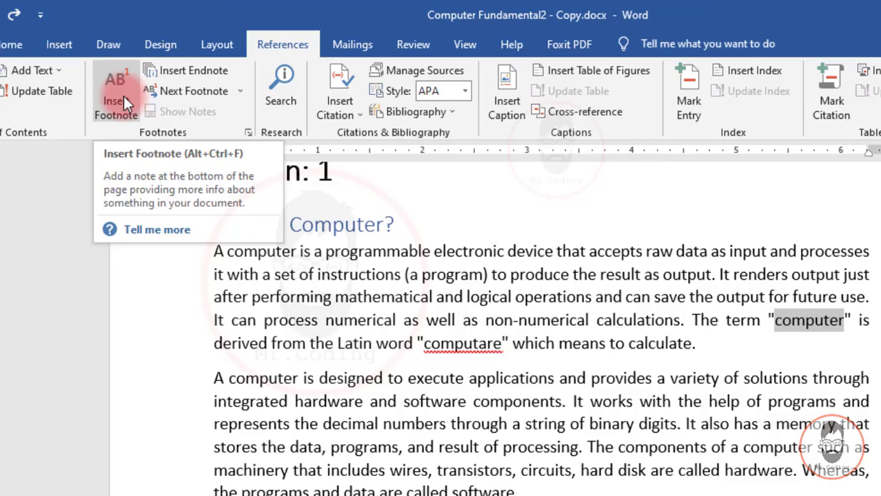
left_click(123, 96)
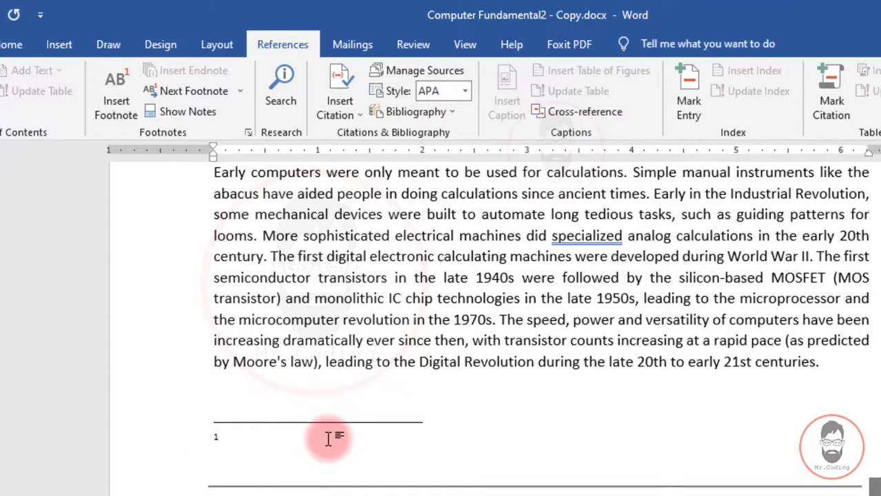
Enter "Computer understand only binary language" as the footnote text and check its reference mark in the first paragraph.
scroll(359, 438, "up", 10)
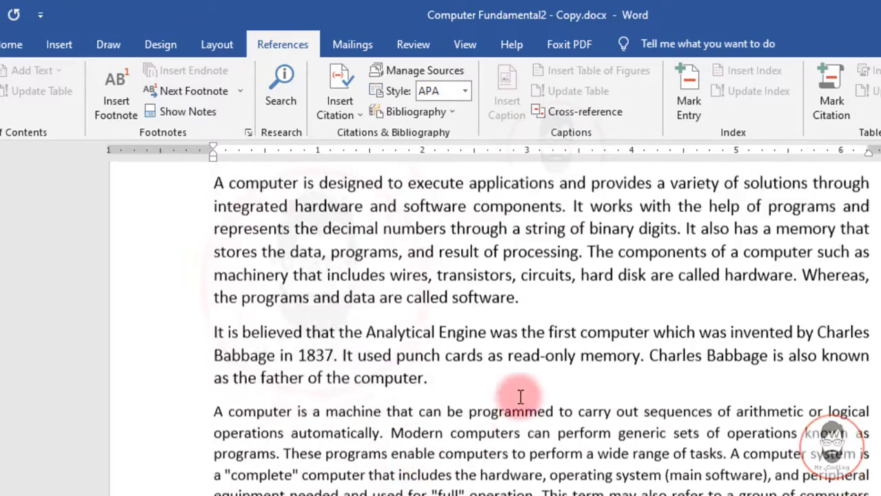
scroll(530, 396, "up", 2)
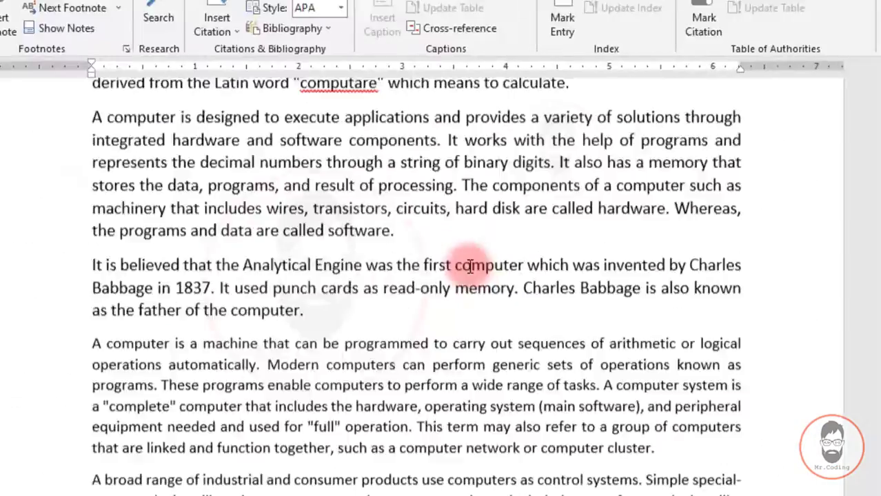
scroll(469, 266, "down", 9)
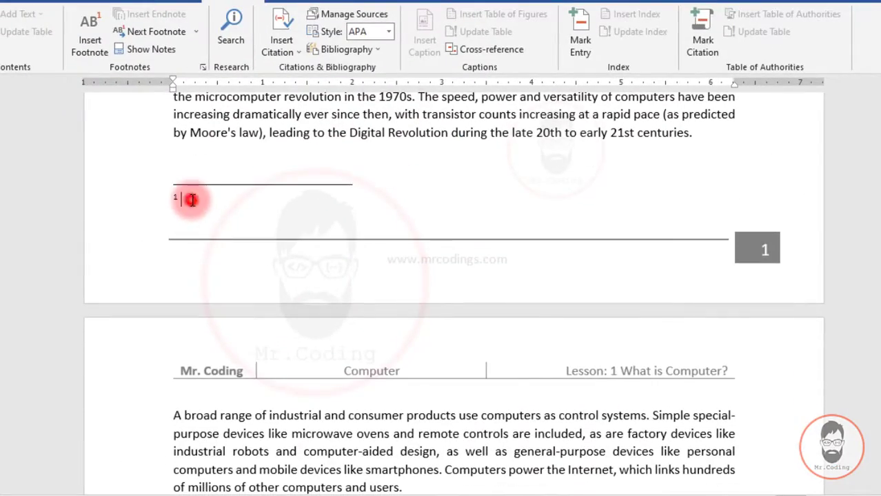
left_click(192, 200)
type("Computer")
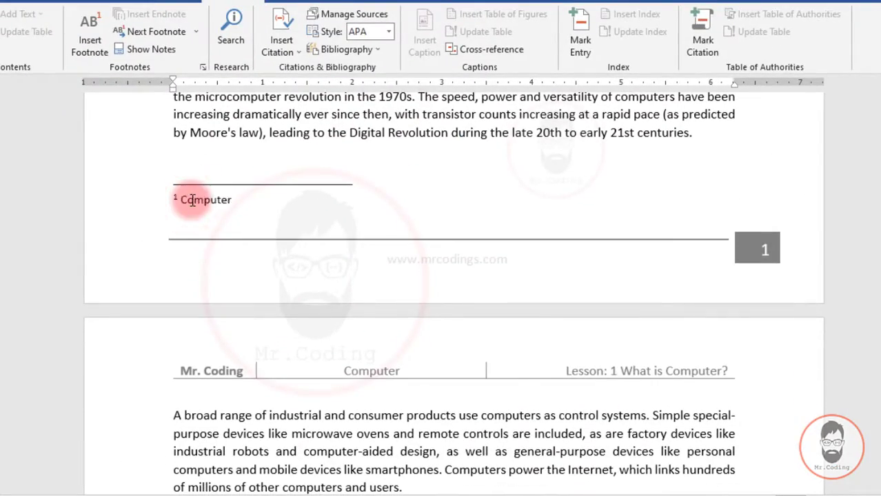
type(" understand only ")
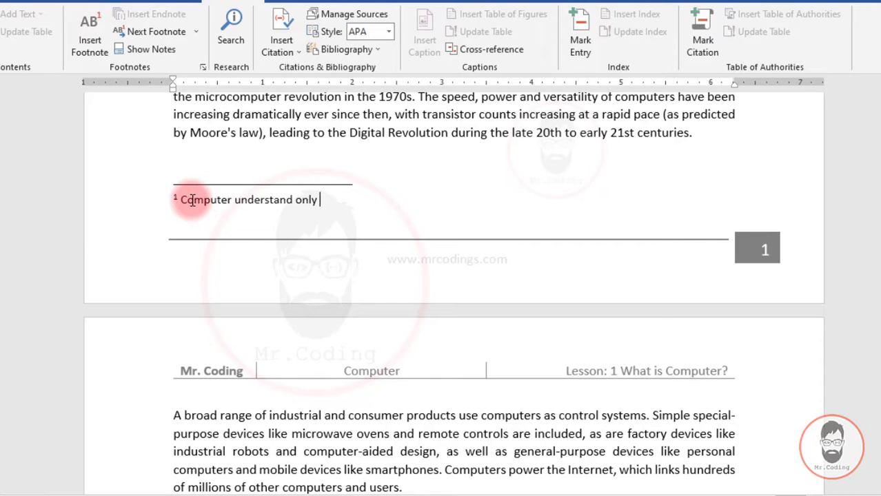
type("binary language")
left_click_drag(399, 202, 261, 209)
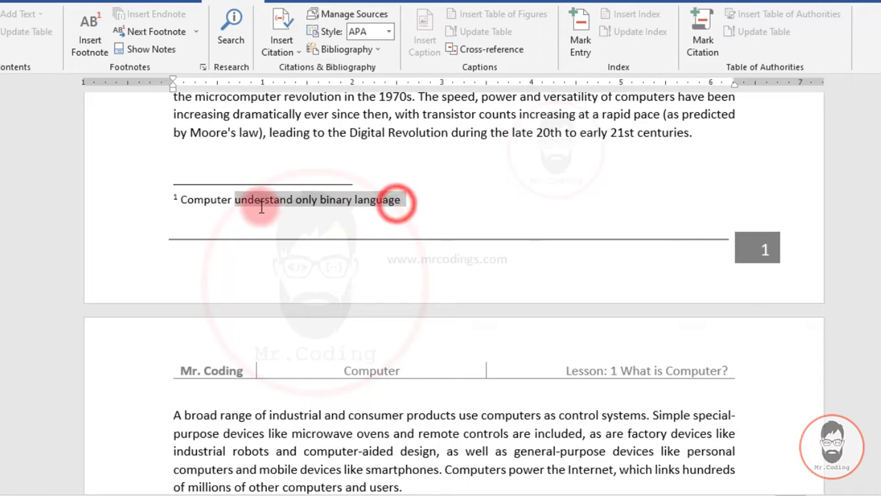
left_click(267, 204)
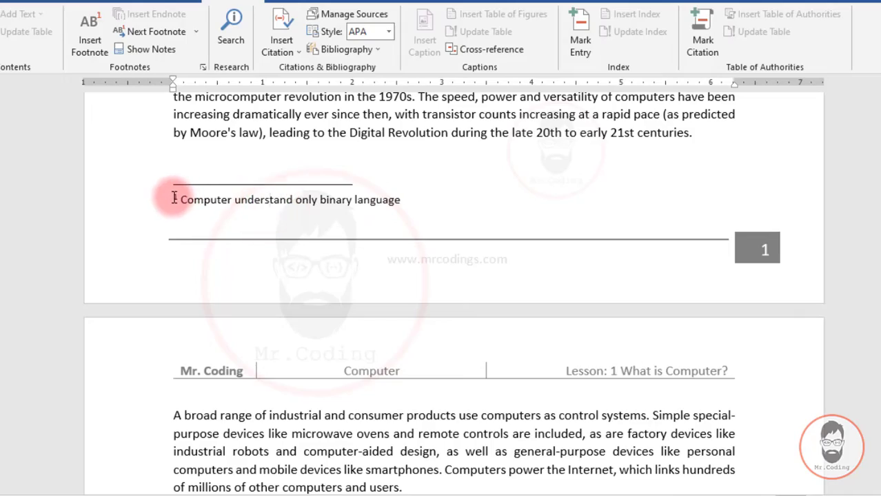
scroll(557, 204, "up", 7)
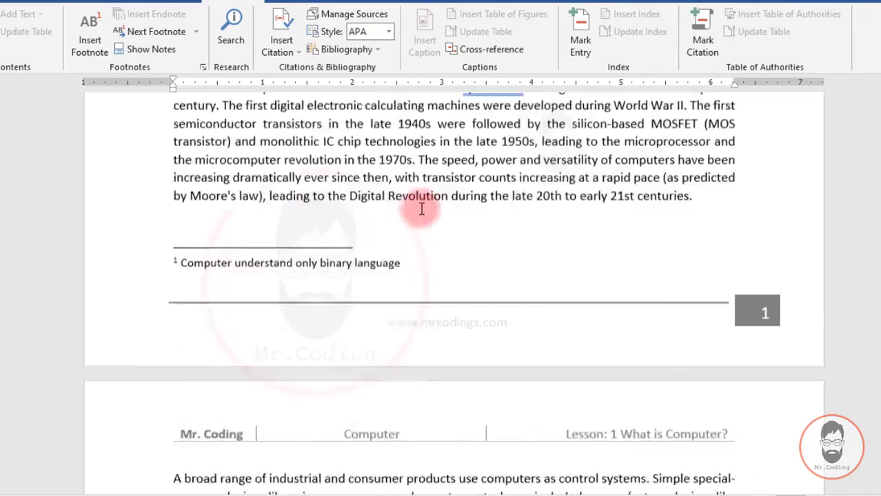
scroll(421, 208, "up", 4)
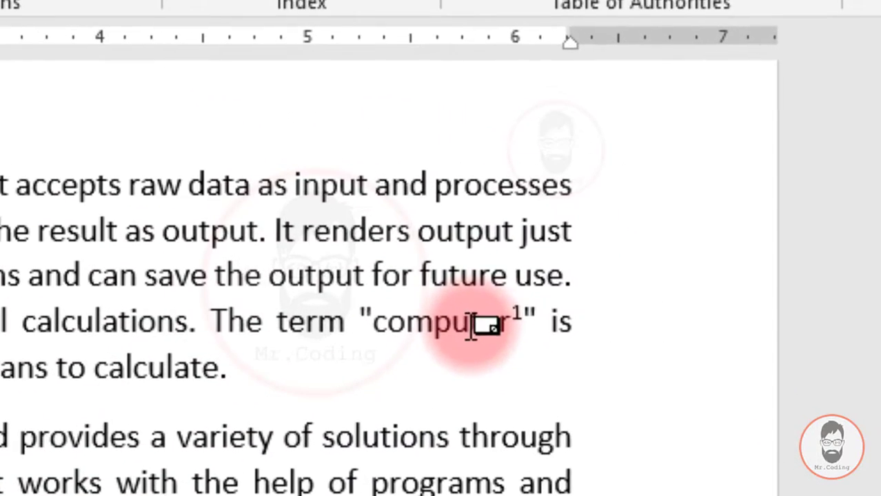
mouse_move(594, 262)
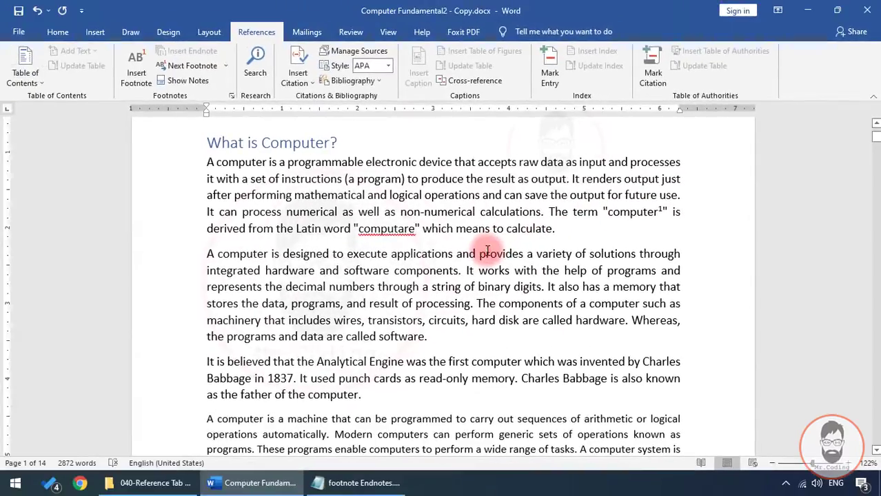
Add a footnote reading "integrated circuit" to "IC" in the page 1 paragraph about early computers.
scroll(483, 250, "down", 3)
scroll(484, 252, "down", 5)
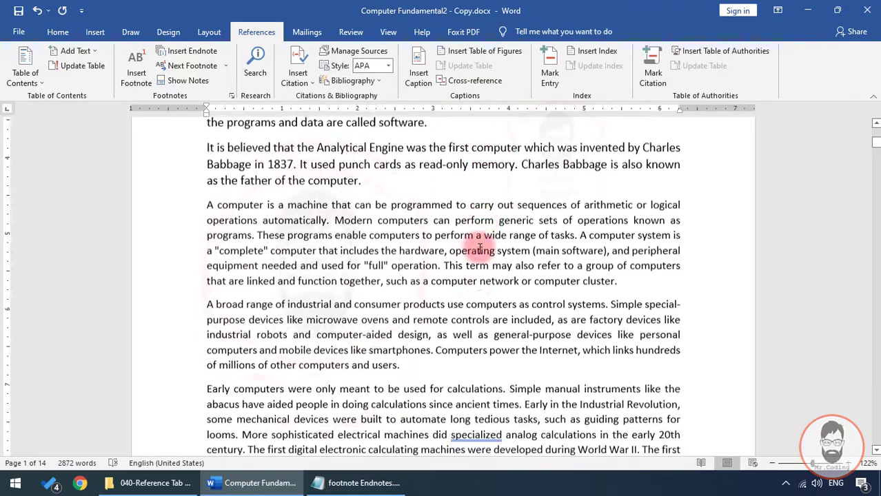
scroll(479, 248, "down", 5)
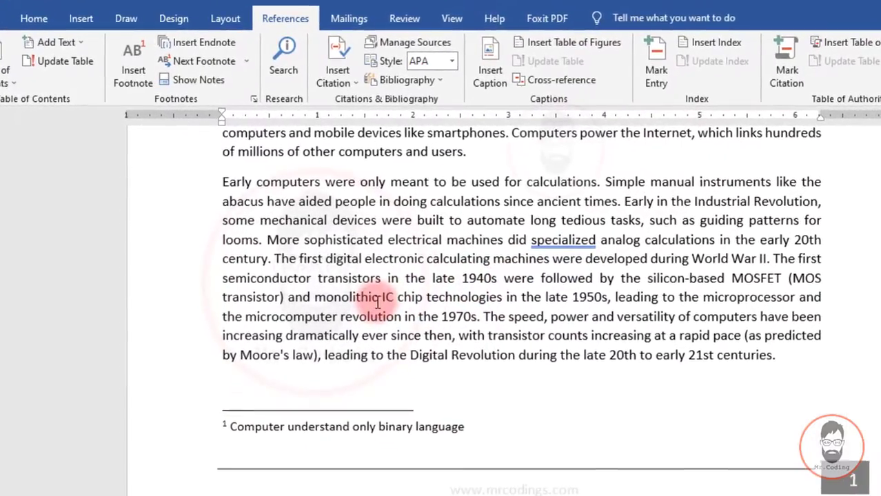
double_click(381, 301)
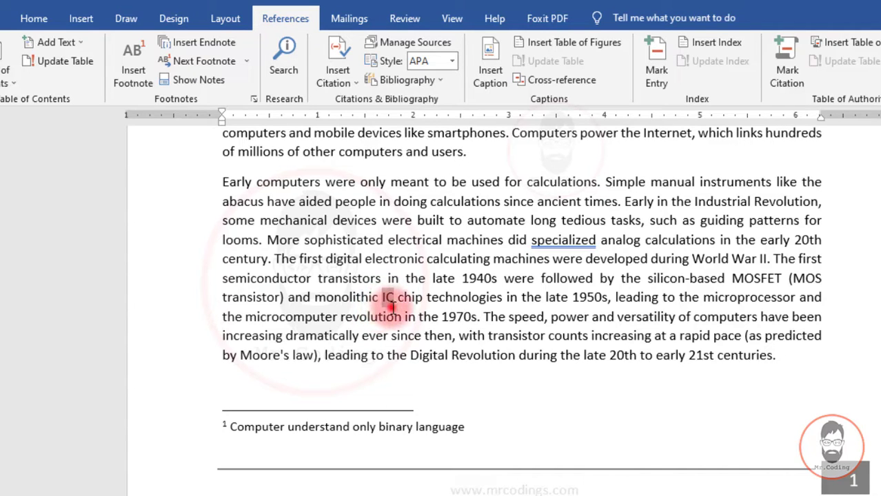
left_click(391, 305)
left_click_drag(383, 294, 392, 293)
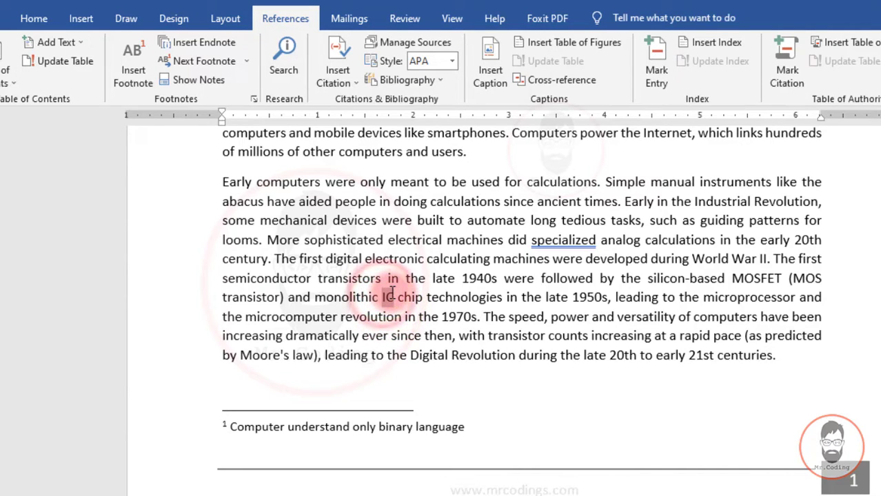
left_click(138, 68)
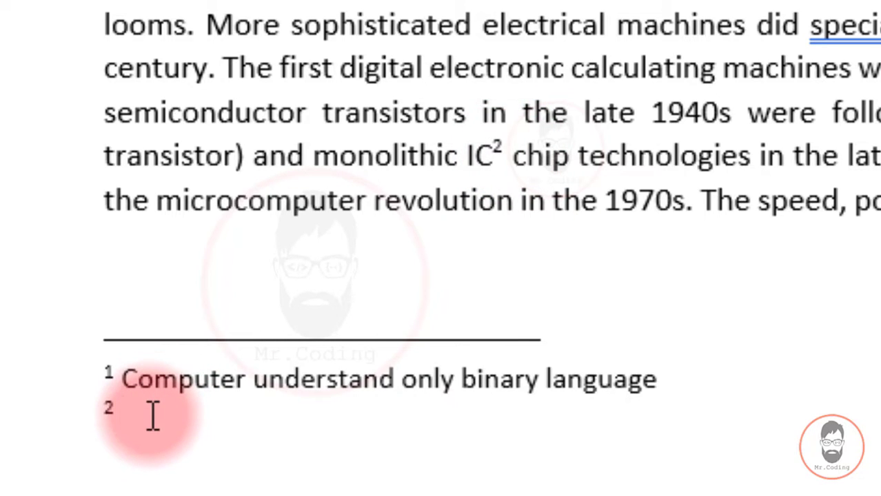
type("integrated circuit")
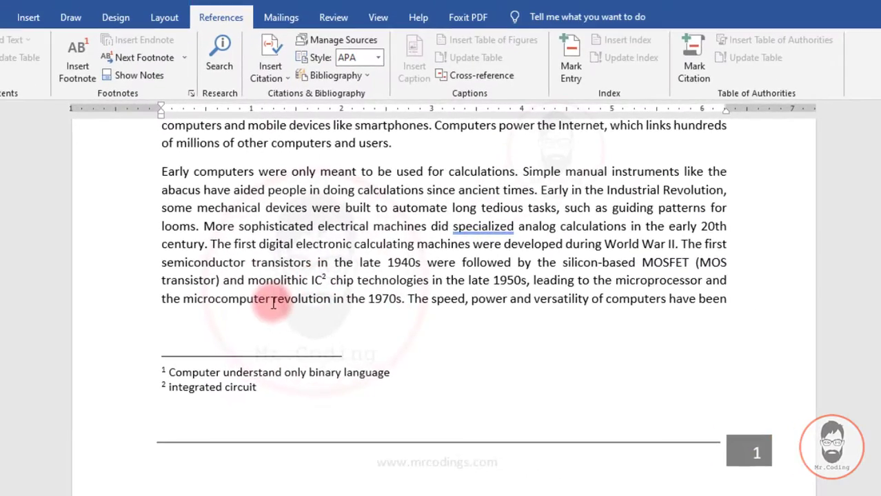
Insert a footnote on the "Mini Computer" heading in the Types of Computers lesson.
scroll(276, 311, "down", 10)
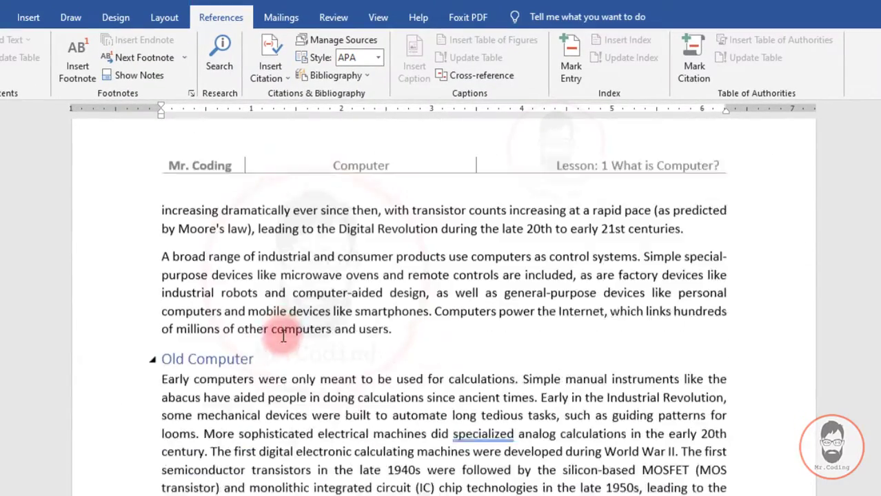
scroll(283, 337, "down", 15)
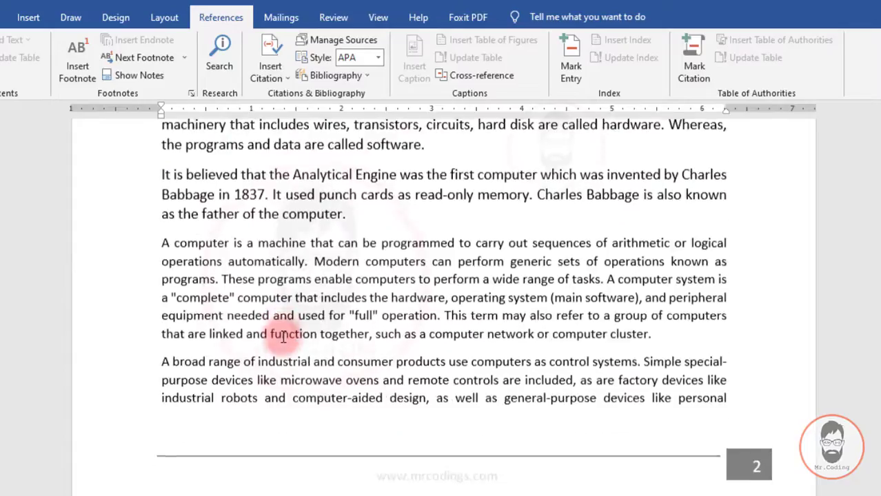
scroll(282, 338, "down", 15)
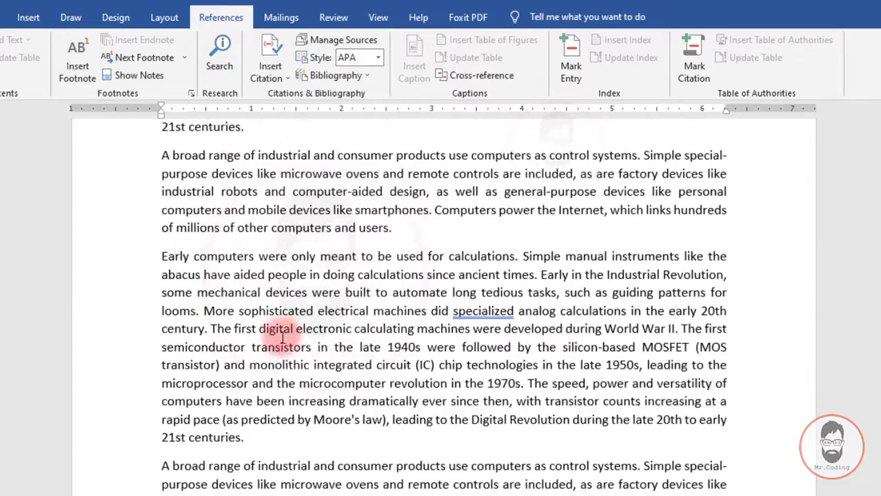
scroll(282, 338, "down", 15)
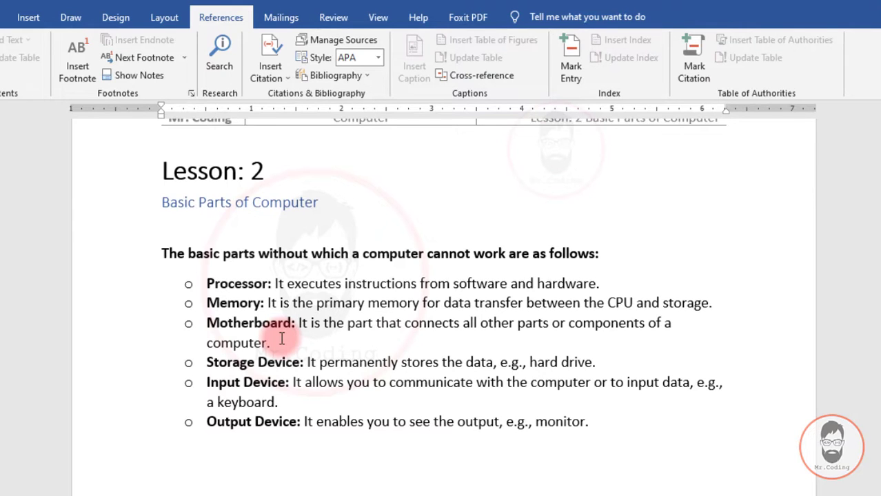
scroll(291, 187, "down", 12)
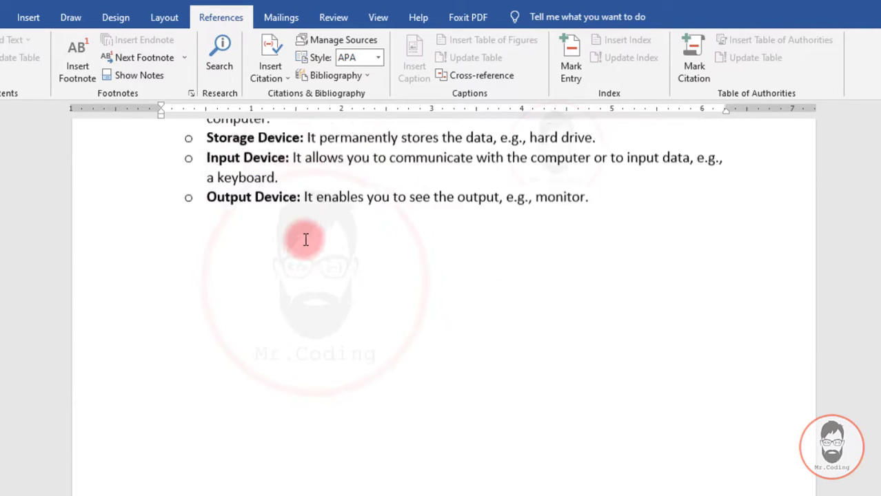
scroll(305, 283, "down", 10)
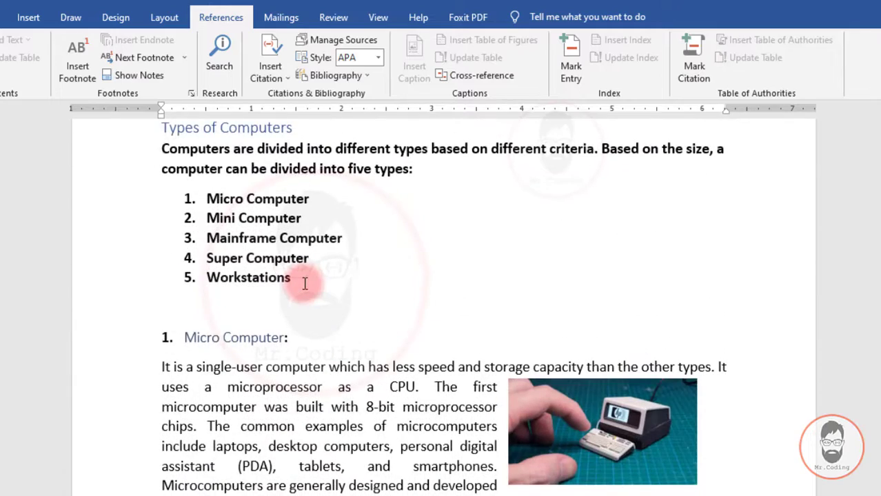
scroll(305, 283, "down", 5)
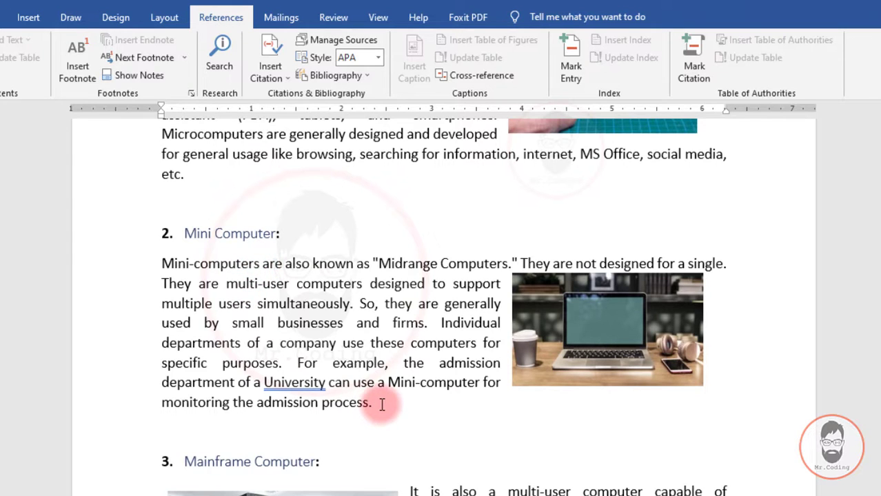
left_click_drag(381, 405, 207, 286)
left_click(220, 319)
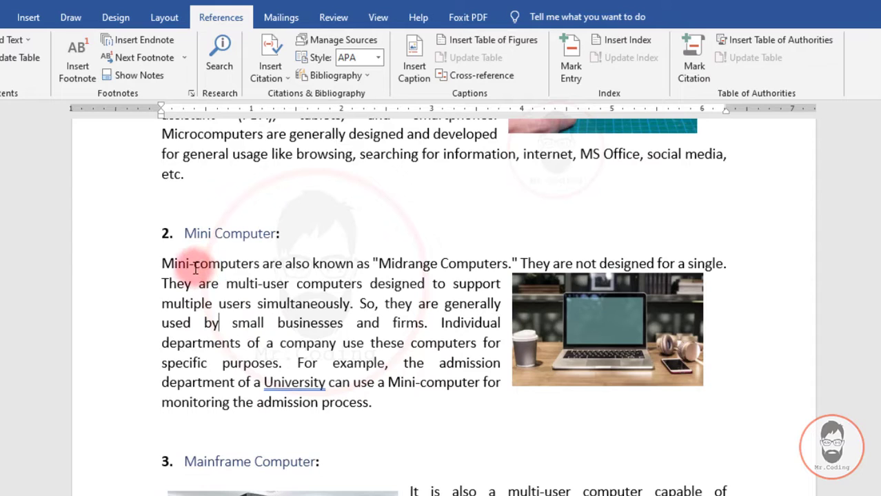
scroll(195, 269, "down", 2)
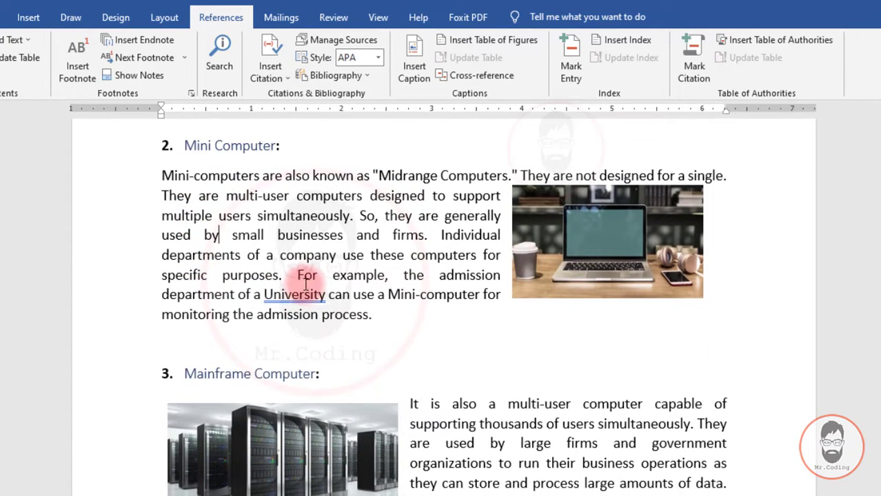
scroll(306, 284, "up", 1)
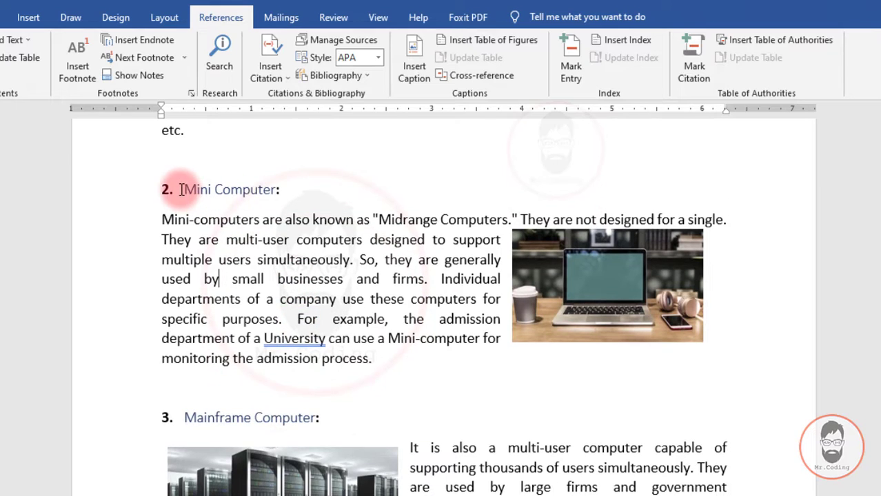
left_click_drag(183, 189, 265, 190)
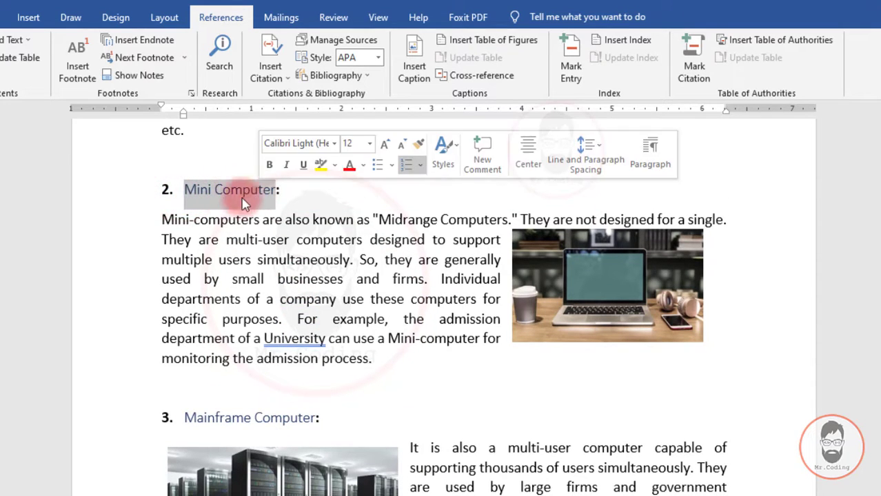
left_click(82, 69)
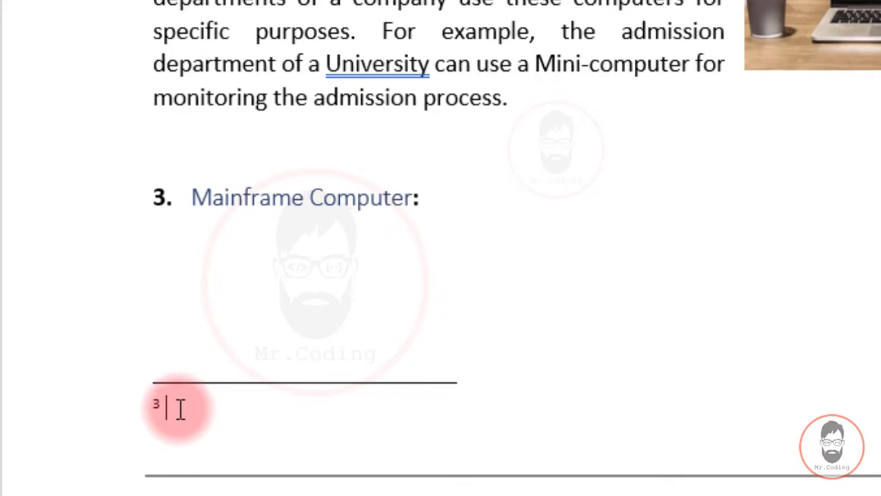
Enter "Example : Data General Nova, IBM midrange computers" as the footnote text and check its reference mark on the heading.
type("Example :")
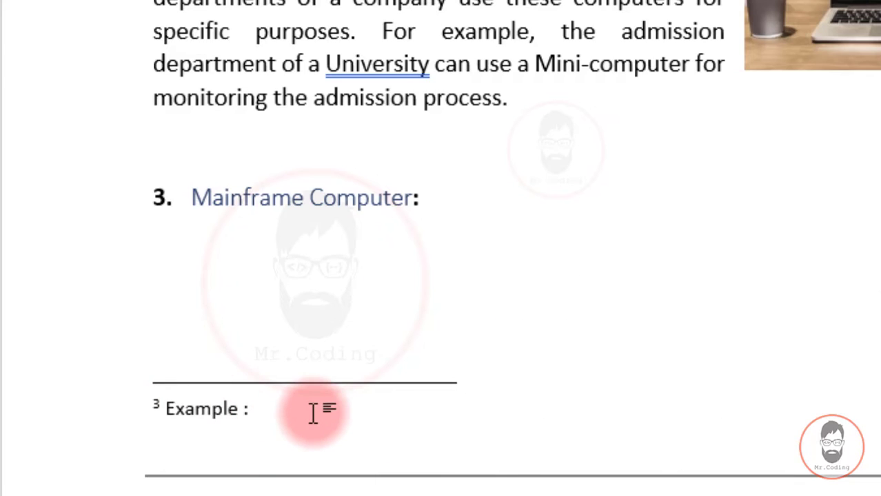
type(" Data General Nova, IBM midrange computers")
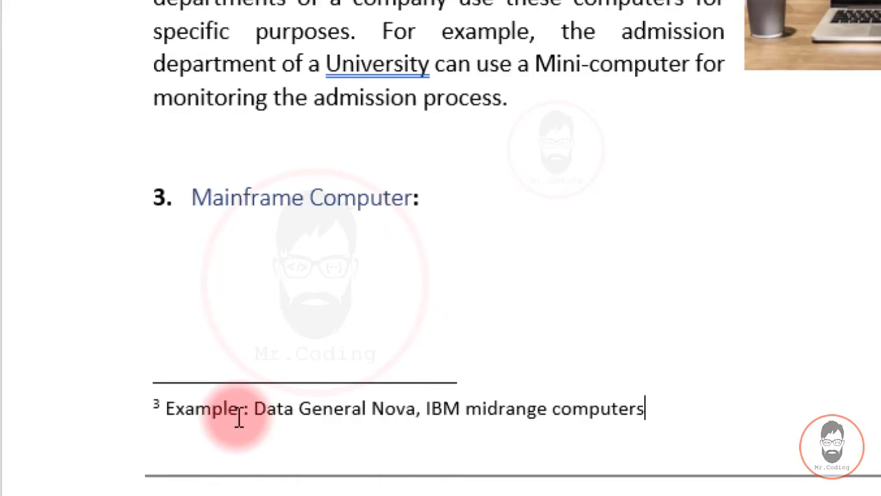
scroll(238, 417, "up", 10)
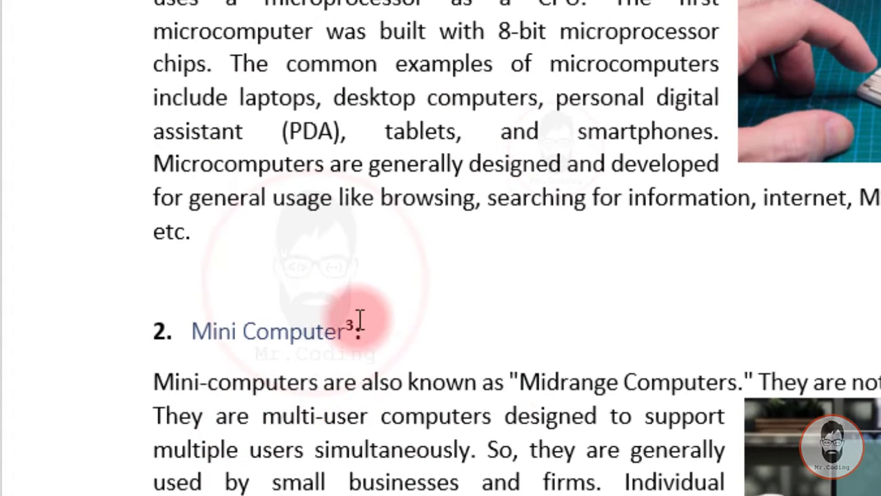
mouse_move(361, 321)
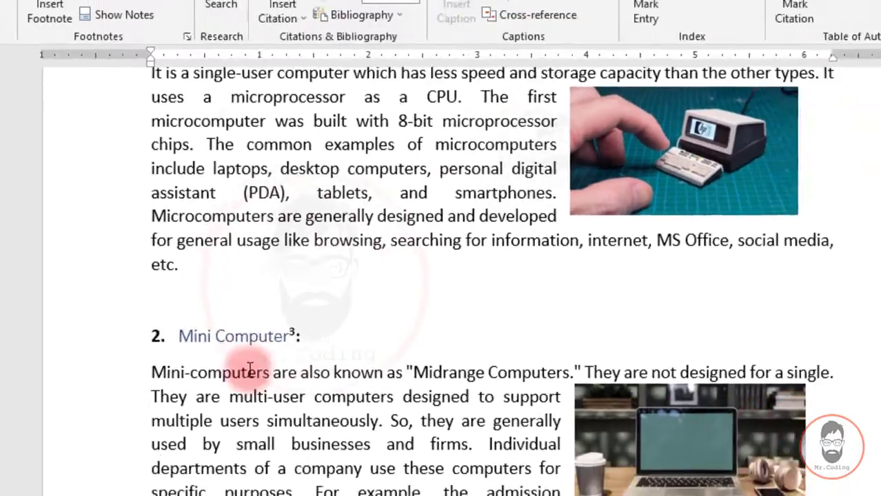
Insert a footnote on the "Input devices" heading in Lesson 5.
scroll(282, 388, "down", 6)
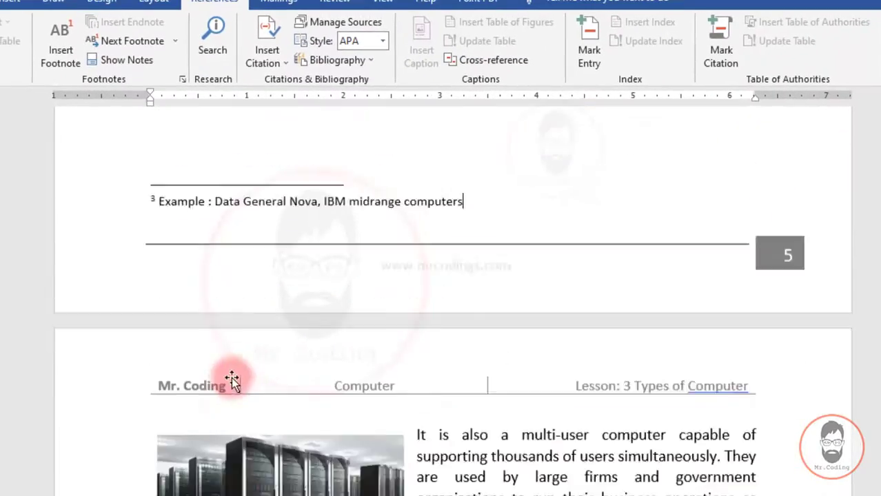
scroll(233, 380, "down", 15)
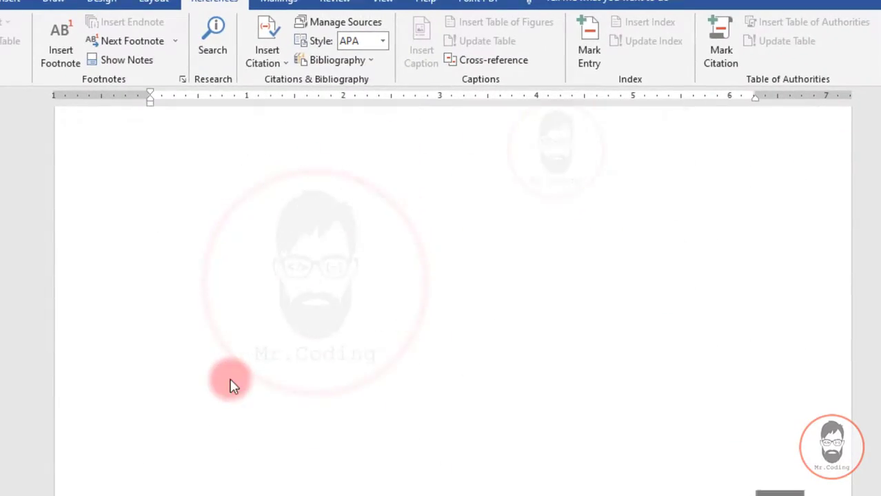
scroll(232, 385, "down", 20)
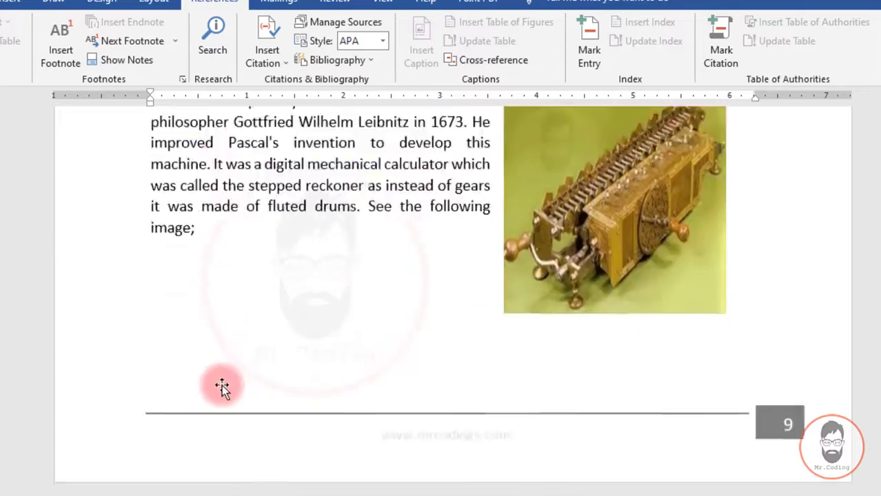
scroll(222, 386, "down", 20)
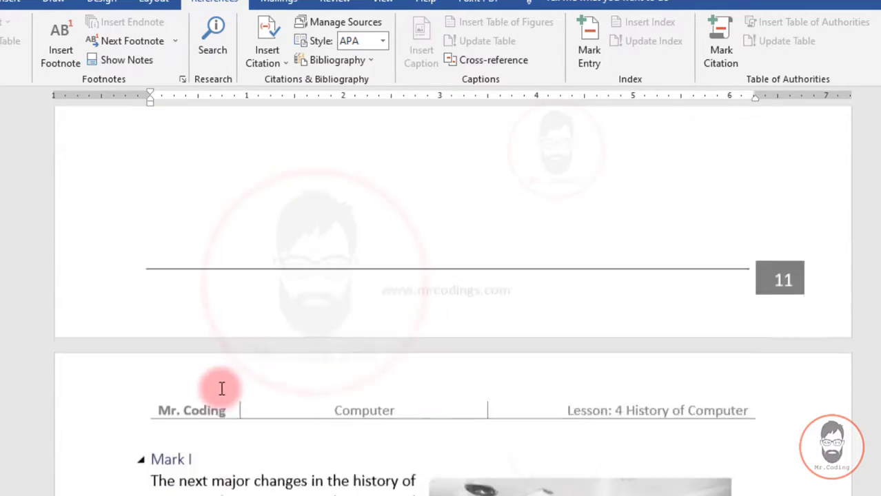
scroll(221, 388, "down", 20)
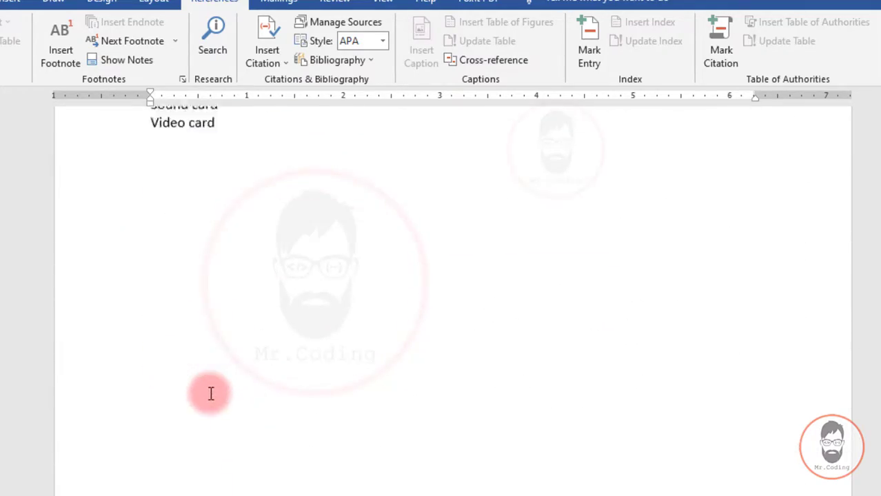
scroll(211, 394, "up", 8)
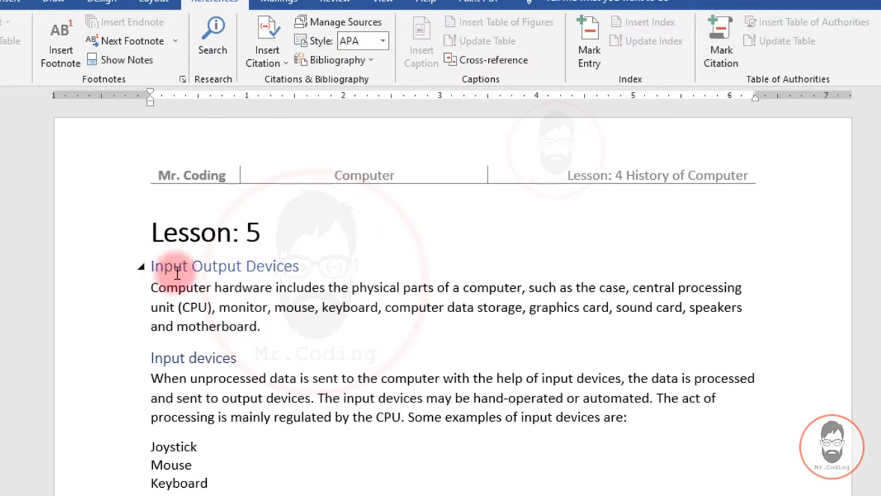
scroll(322, 282, "down", 3)
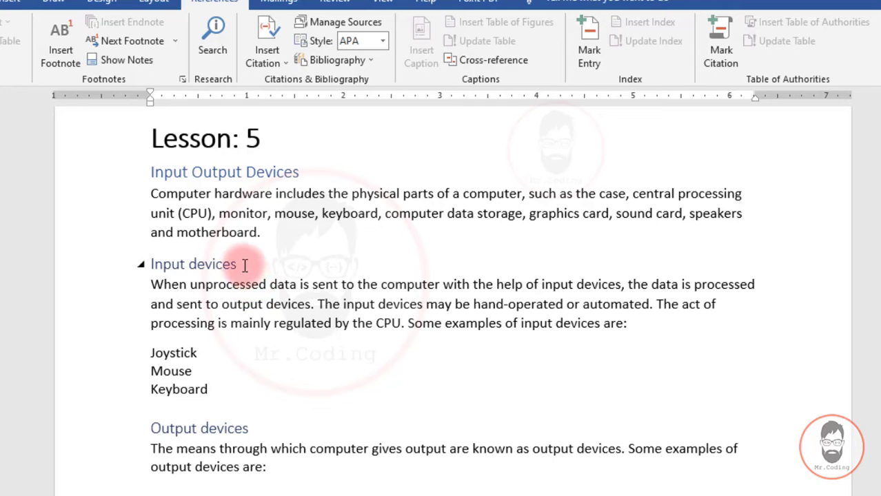
left_click_drag(243, 262, 141, 263)
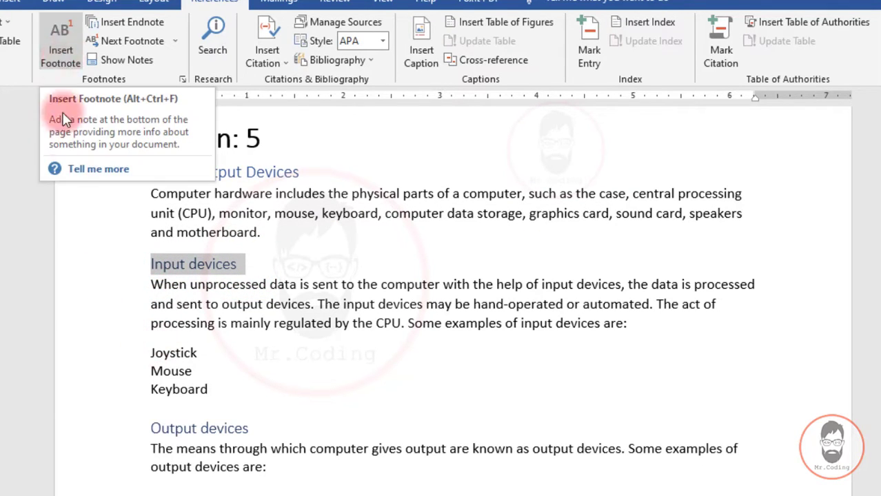
left_click(59, 54)
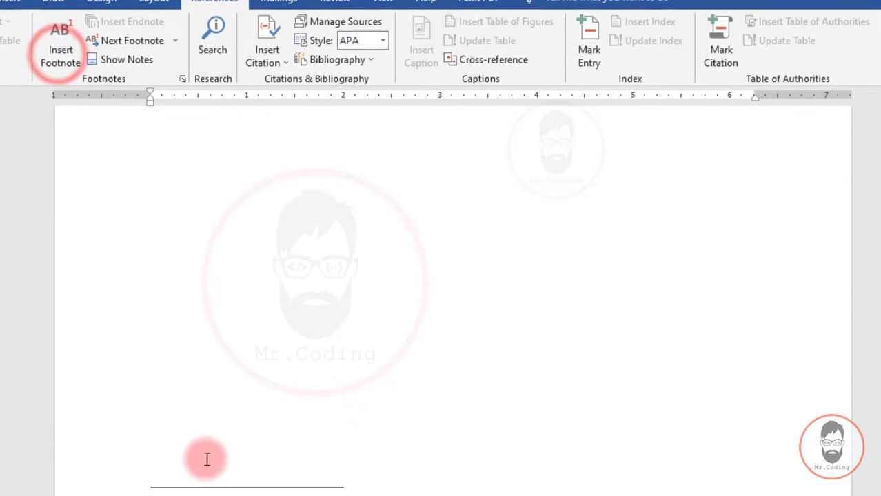
Enter "An input device is any hardware device that sends data to a computer" as the footnote text and check its mark on the heading.
type("An input device is any hardware device that sends data to a computer")
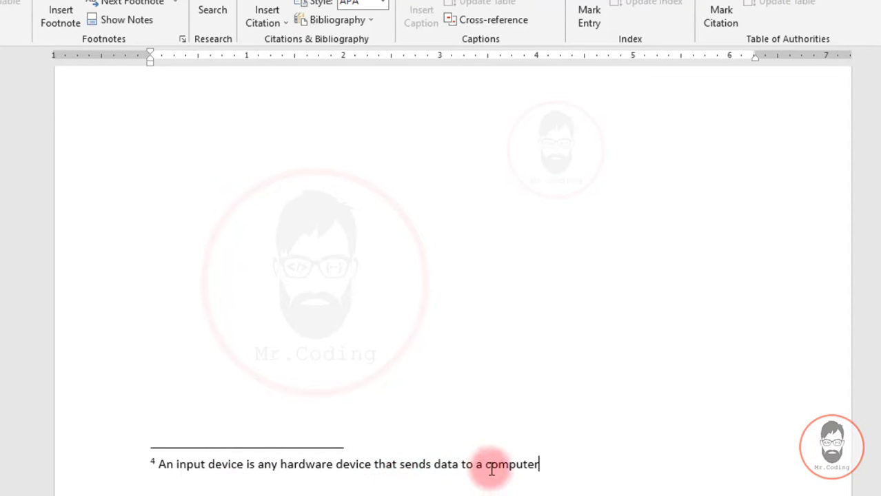
scroll(386, 376, "up", 5)
scroll(356, 355, "up", 5)
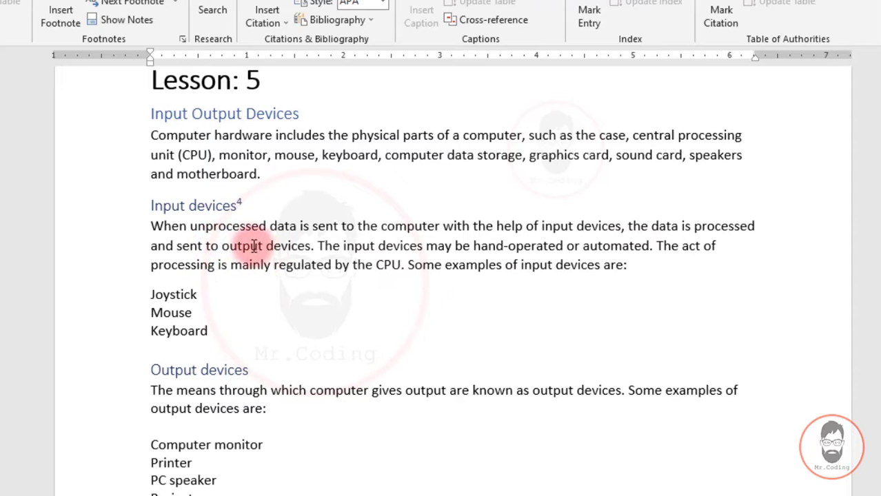
left_click(249, 247)
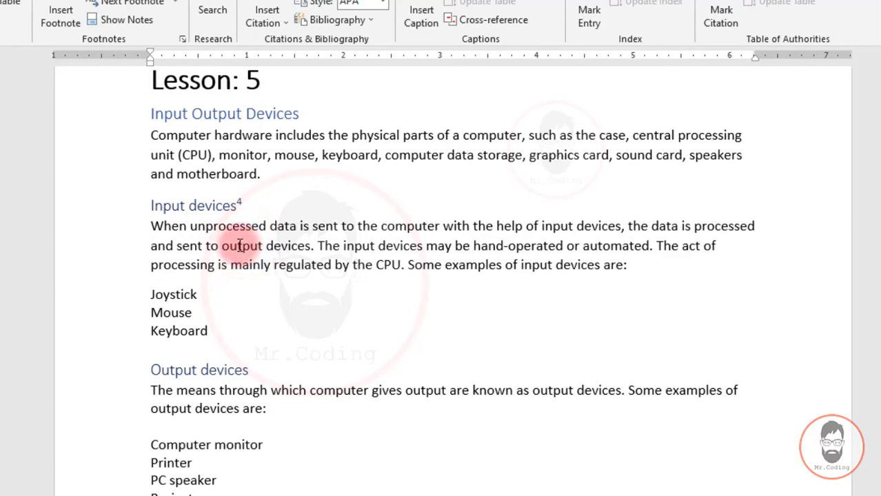
mouse_move(222, 202)
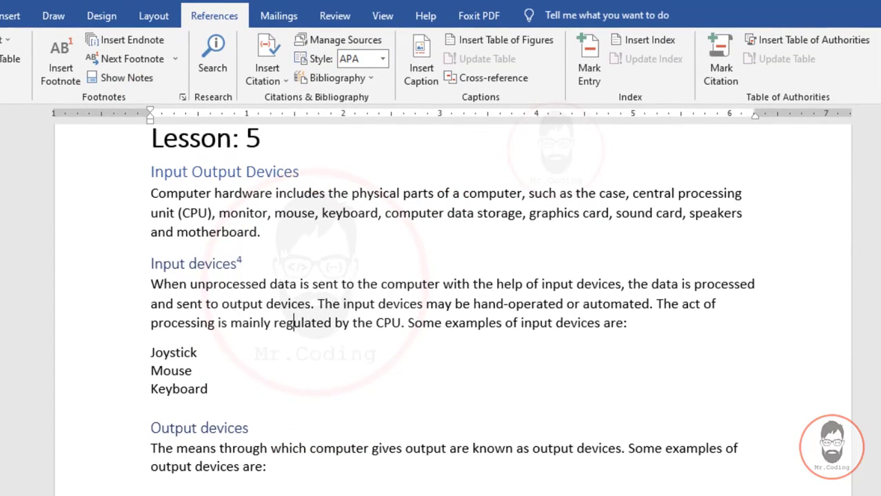
Add an endnote reading "Ref. wikipedia.org" to the "What is Computer?" heading in Lesson 1.
left_click_drag(880, 483, 880, 131)
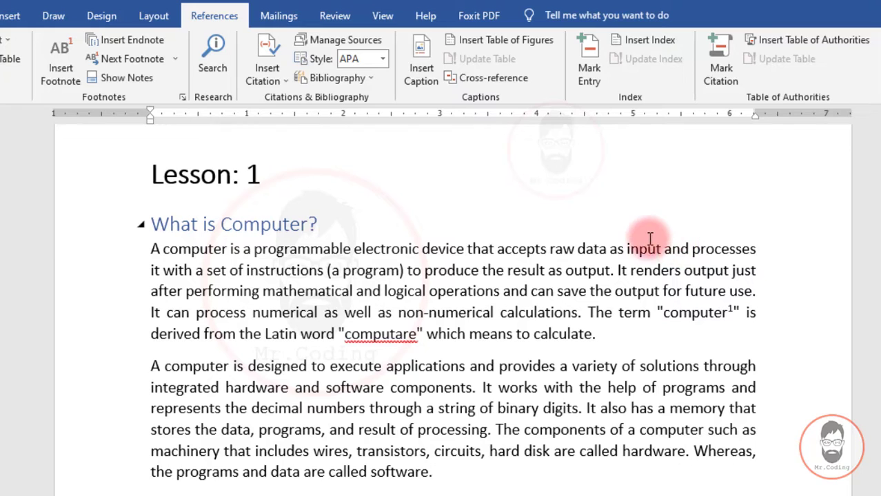
scroll(469, 210, "down", 1)
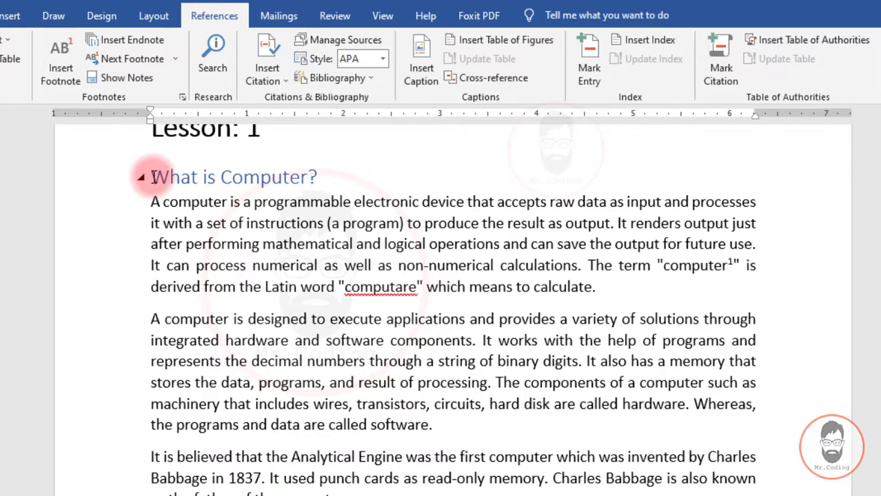
left_click_drag(153, 177, 308, 173)
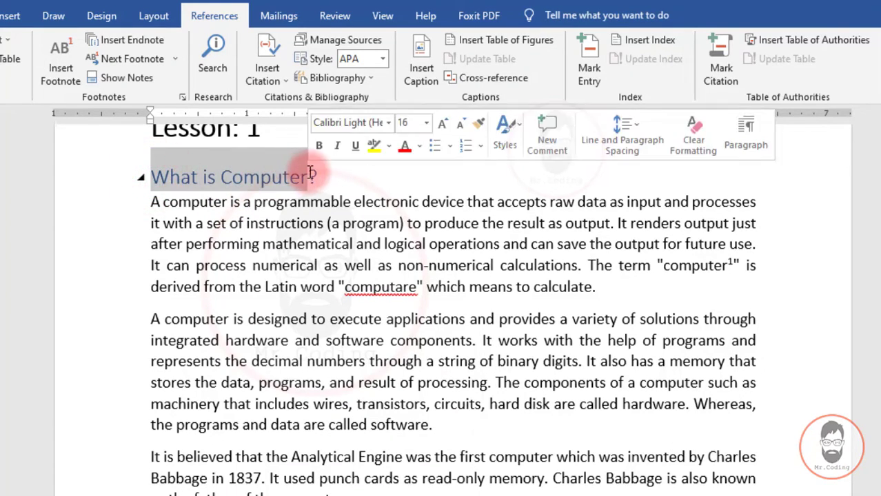
left_click(146, 39)
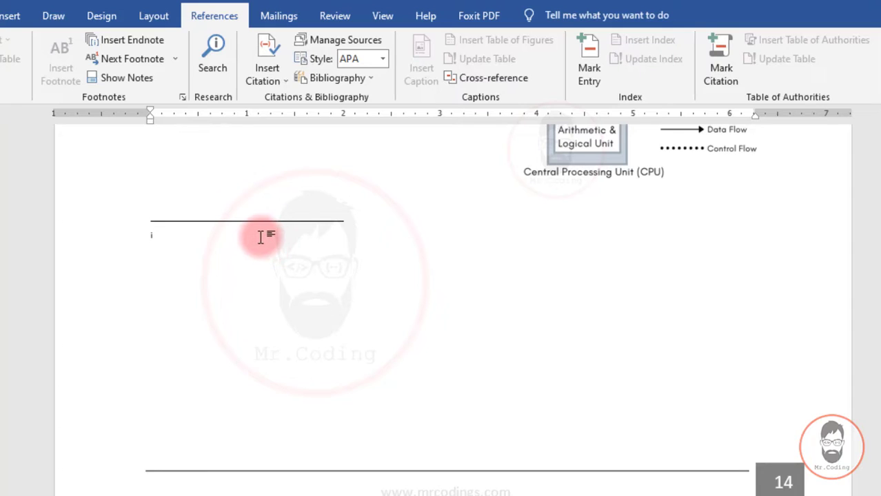
scroll(267, 240, "up", 1)
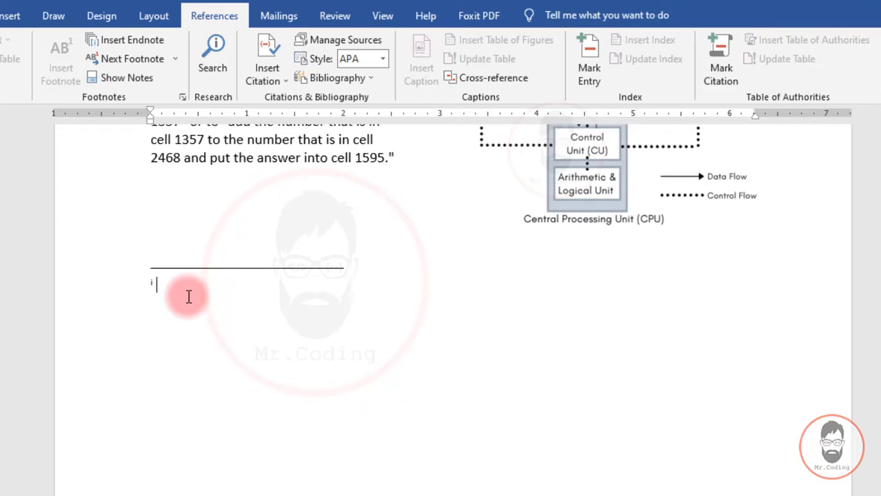
type("wikipedia.org")
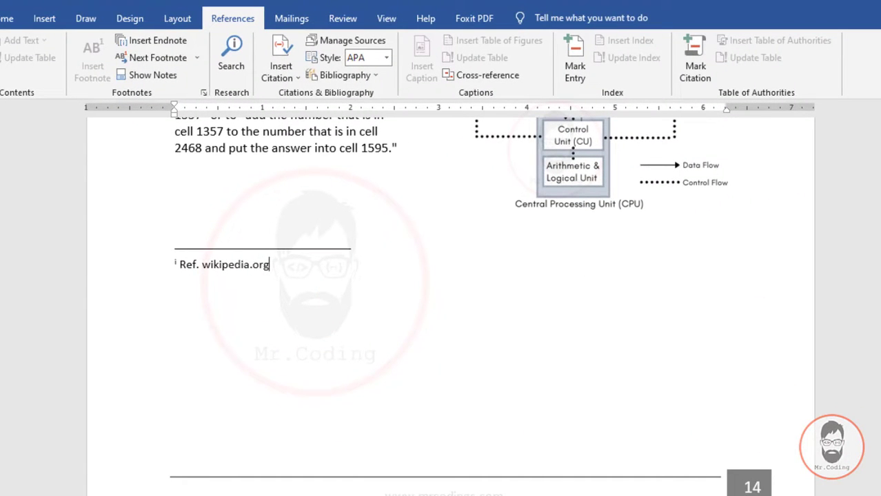
Return to the start of Lesson 1 and check the endnote reference on the "What is Computer?" heading.
left_click_drag(880, 485, 880, 114)
left_click(582, 391)
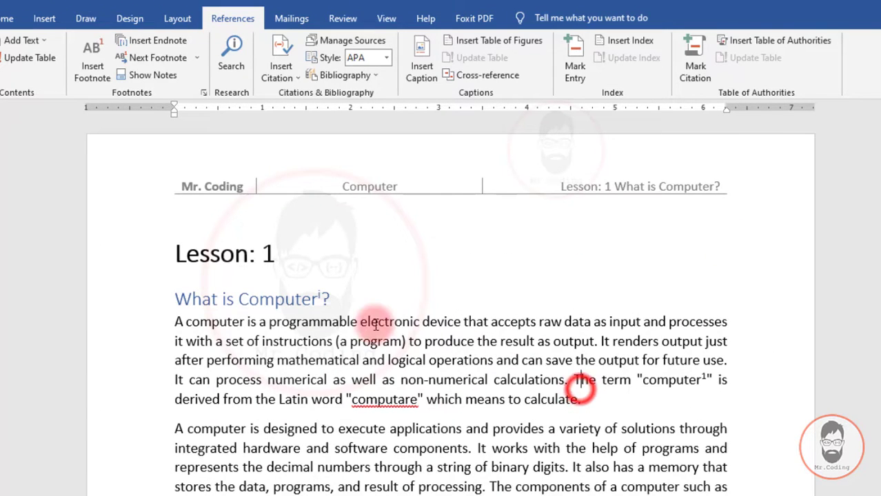
mouse_move(322, 297)
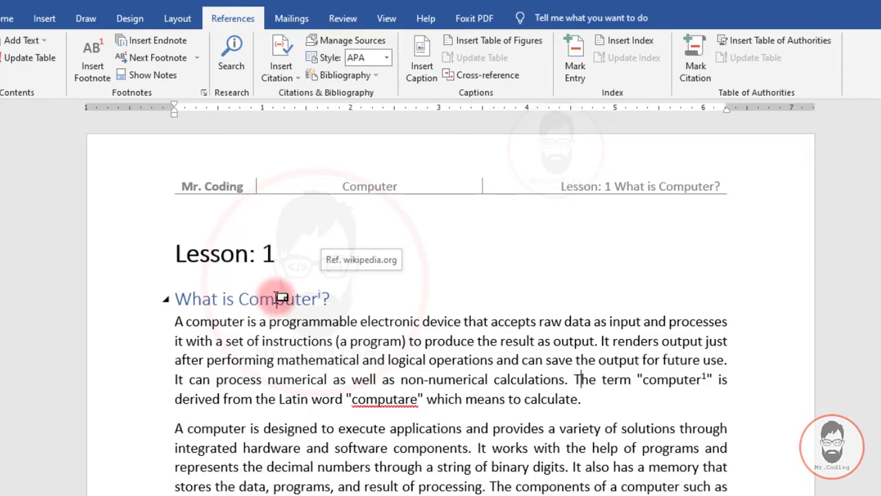
scroll(321, 350, "down", 15)
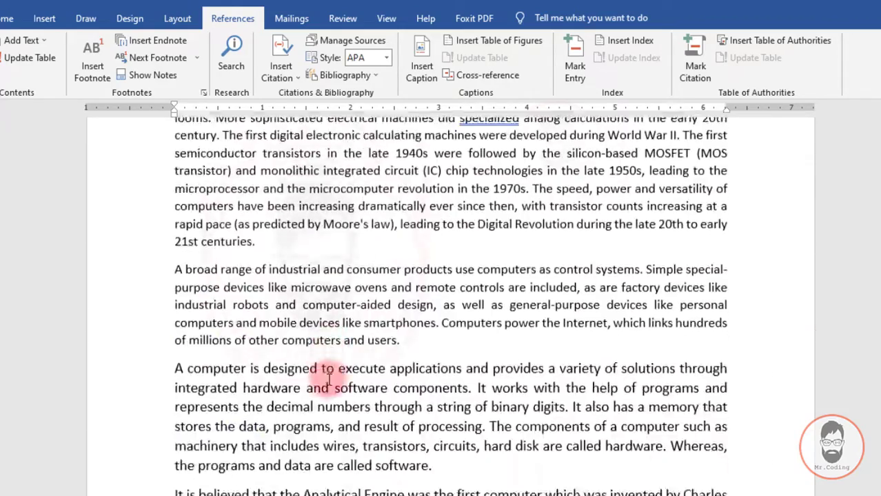
scroll(321, 326, "up", 3)
scroll(317, 324, "down", 15)
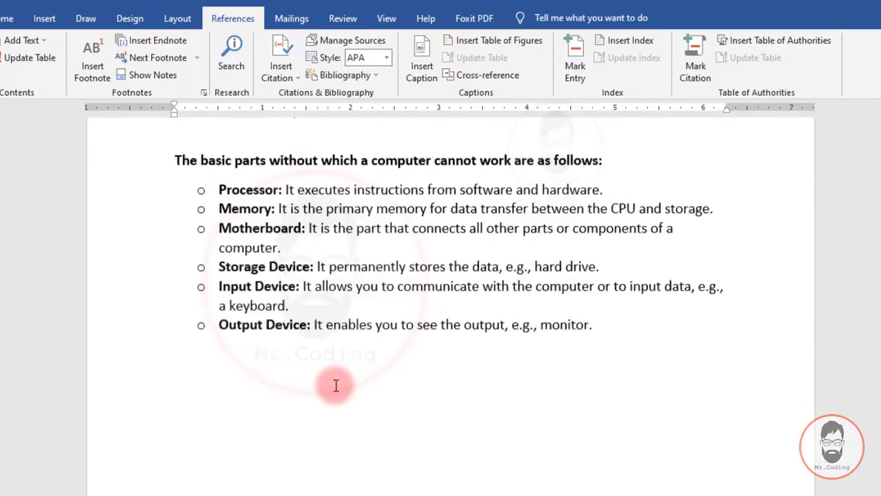
scroll(336, 386, "up", 3)
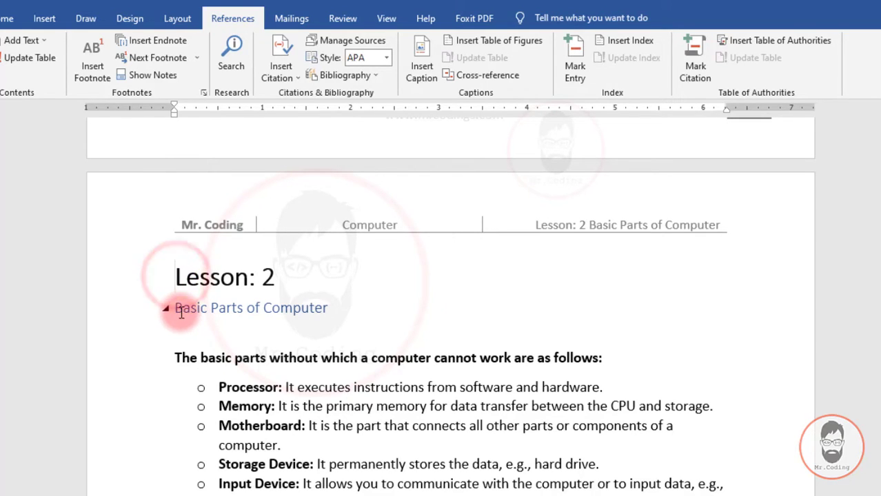
left_click_drag(174, 308, 321, 301)
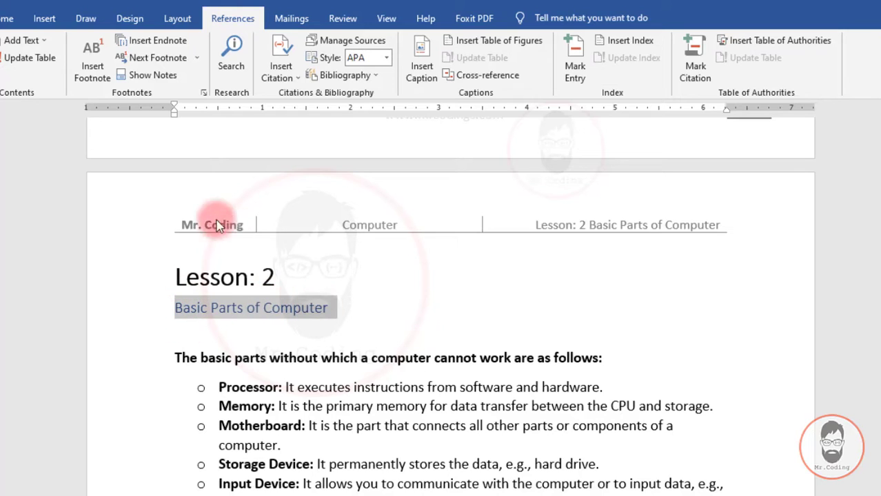
left_click(164, 43)
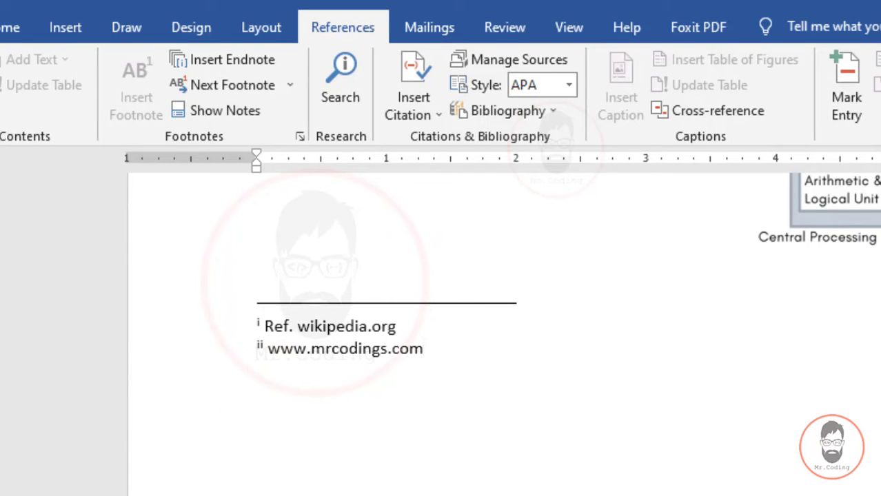
Go back to the Lesson 2 heading "Basic Parts of Computer" and preview the note behind its endnote reference mark.
scroll(503, 334, "up", 20)
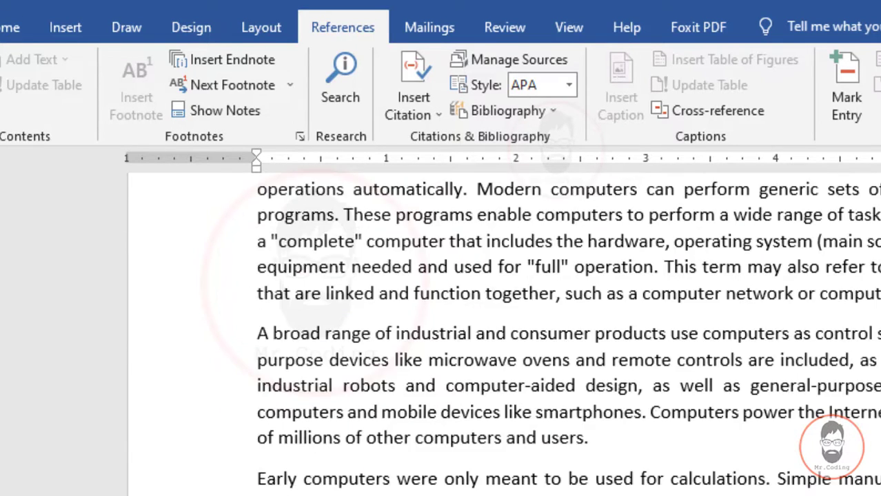
scroll(476, 410, "down", 20)
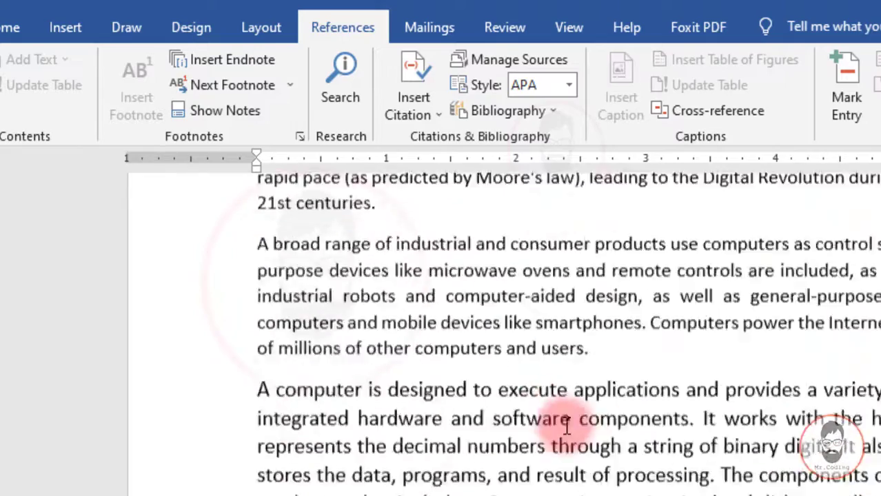
scroll(475, 410, "down", 15)
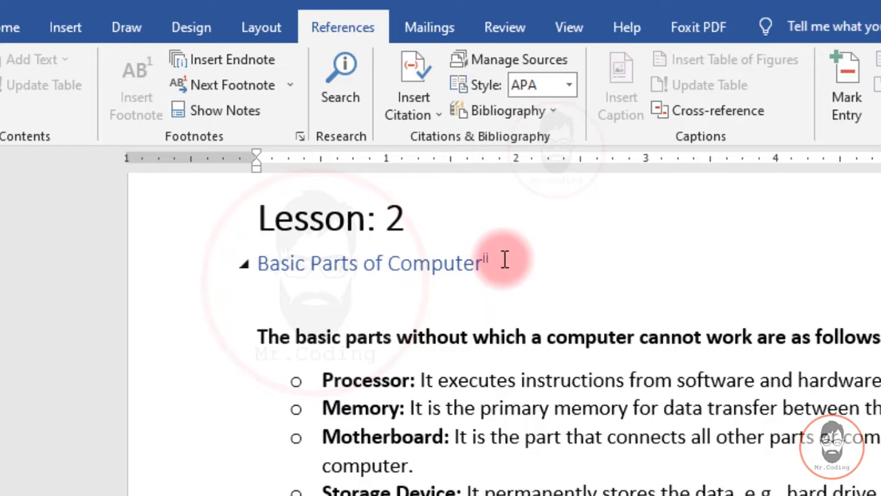
mouse_move(486, 261)
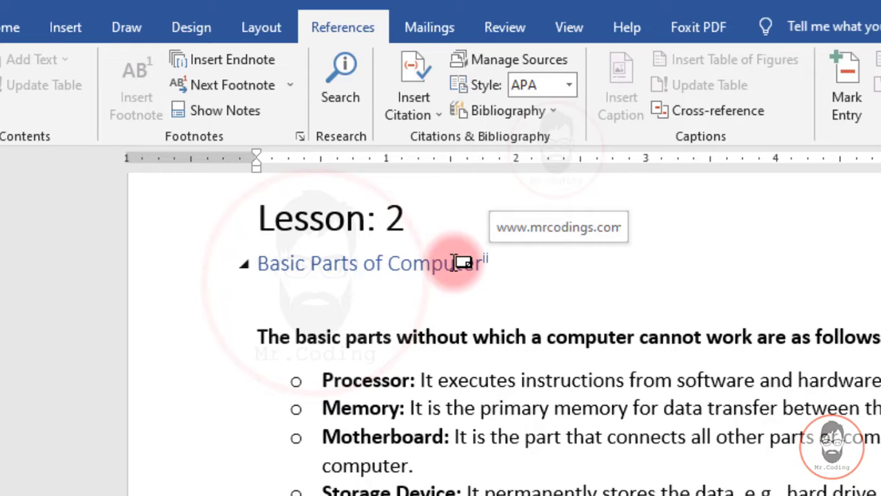
left_click(459, 382)
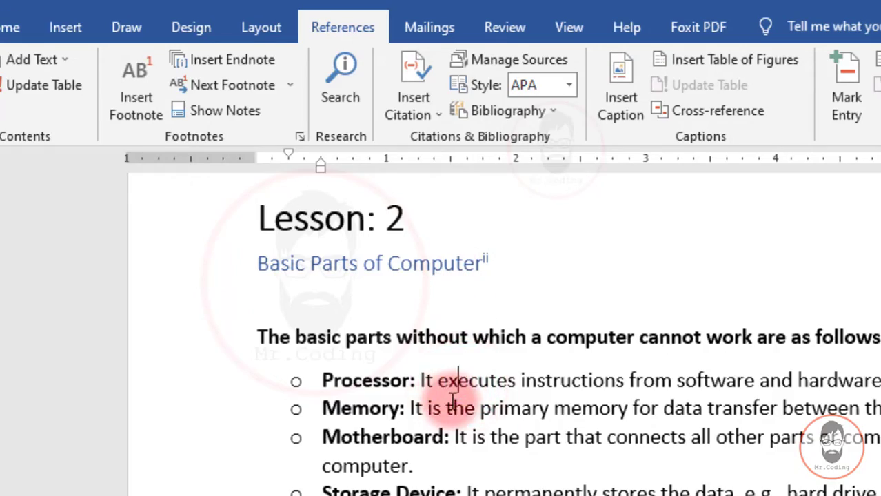
Step through the footnote references from the start of Lesson 1 to the "Mini Computer" heading, and return to the previous footnote.
scroll(455, 400, "down", 10)
scroll(448, 400, "up", 15)
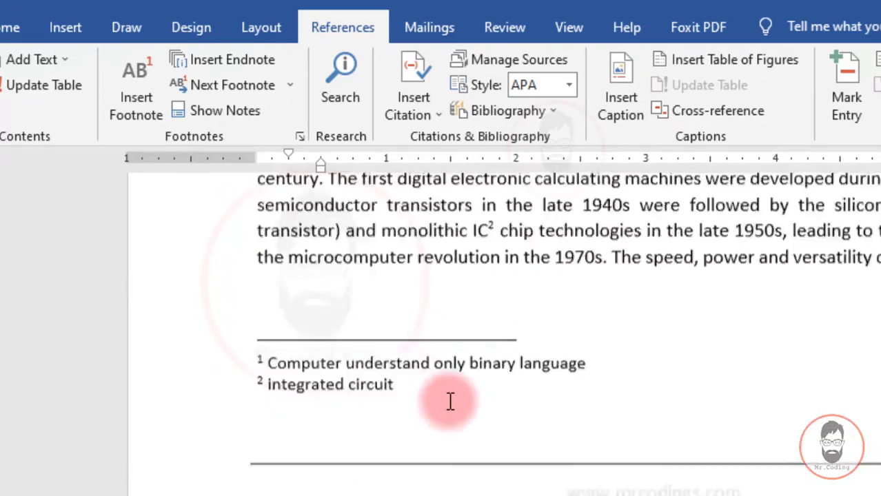
left_click(409, 382)
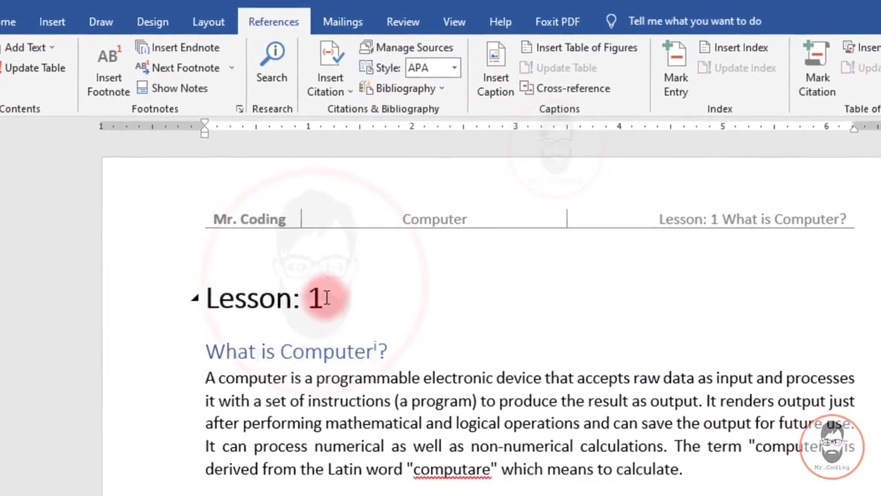
left_click(163, 70)
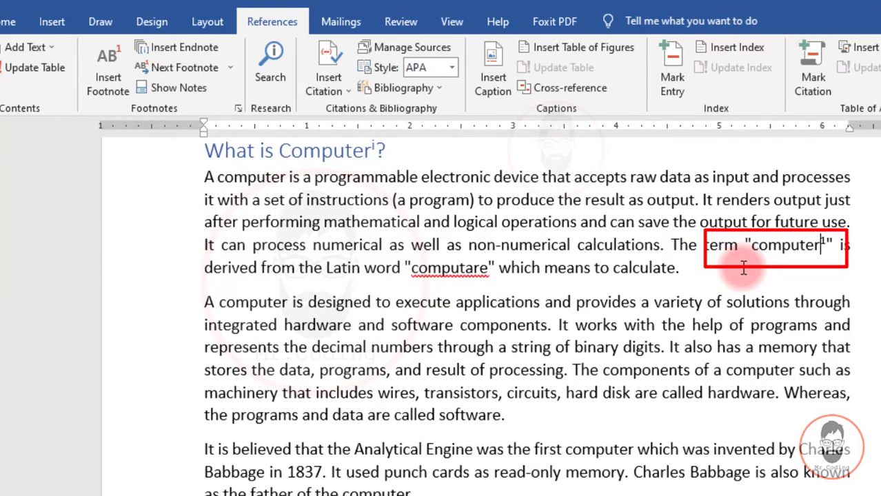
mouse_move(759, 252)
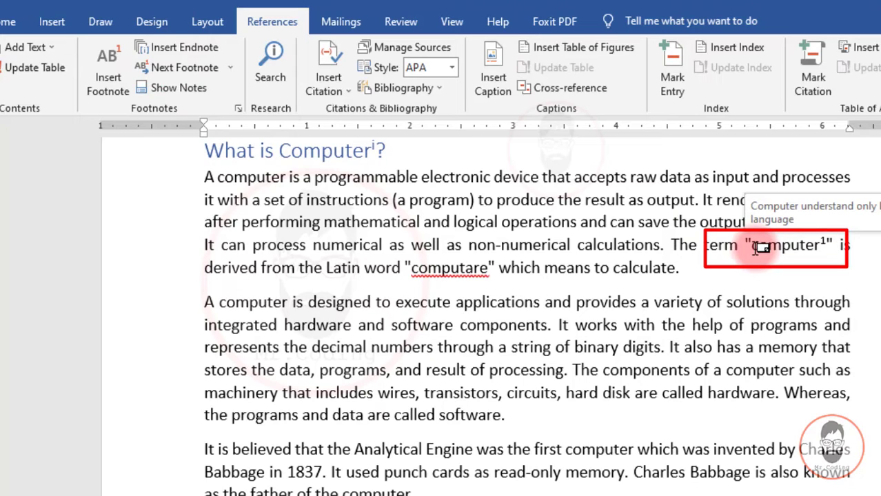
left_click_drag(755, 247, 824, 248)
left_click(820, 247)
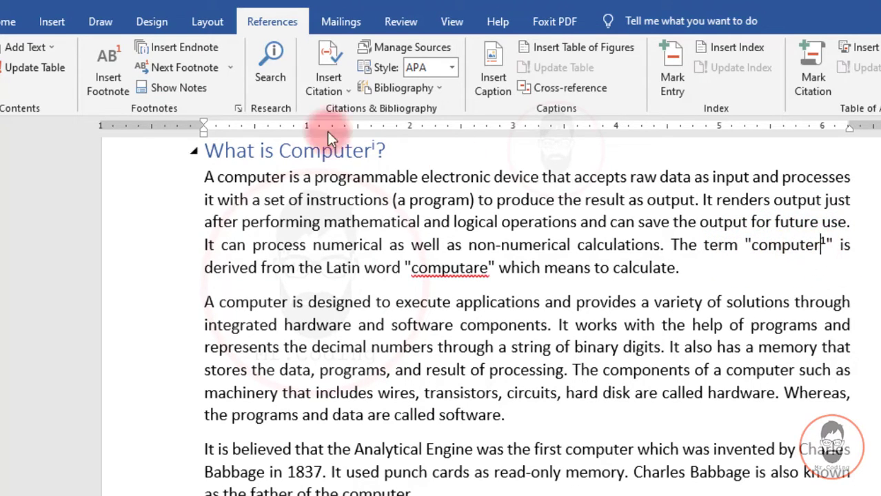
left_click(171, 68)
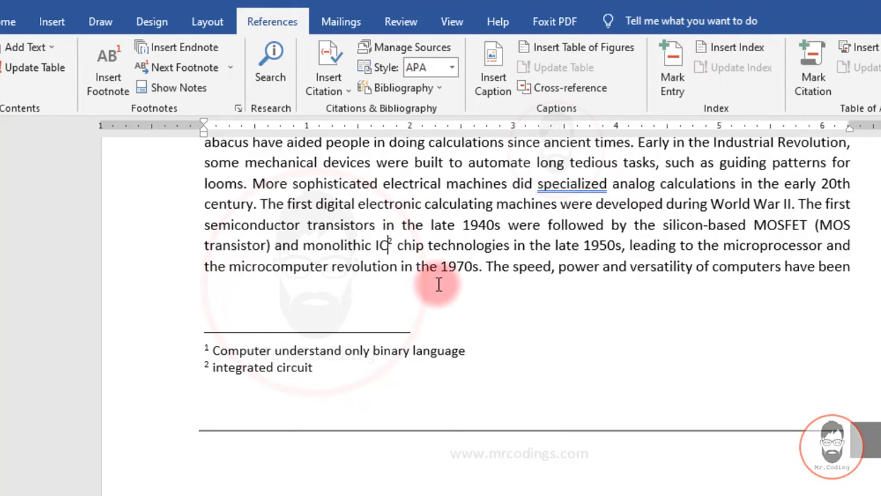
left_click(184, 67)
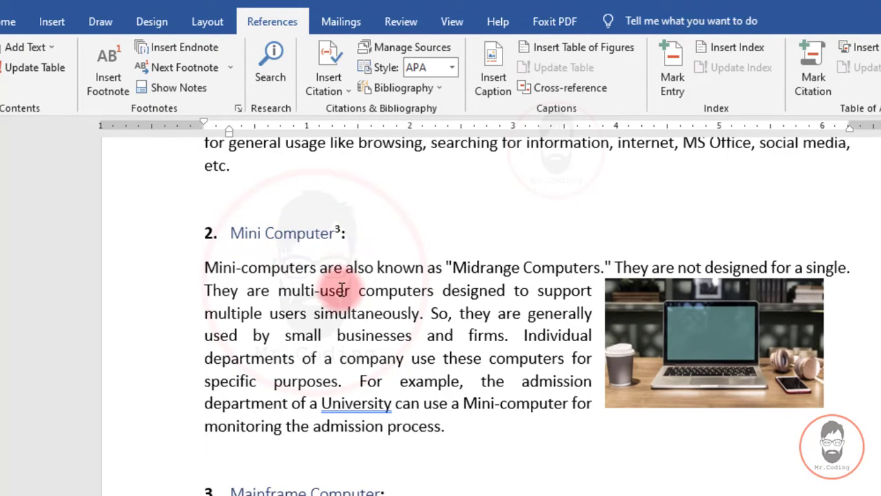
left_click(231, 71)
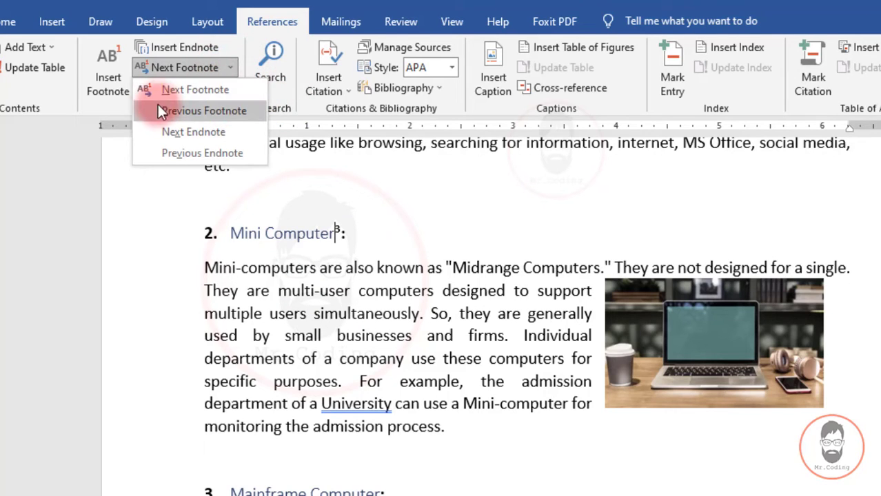
left_click(219, 111)
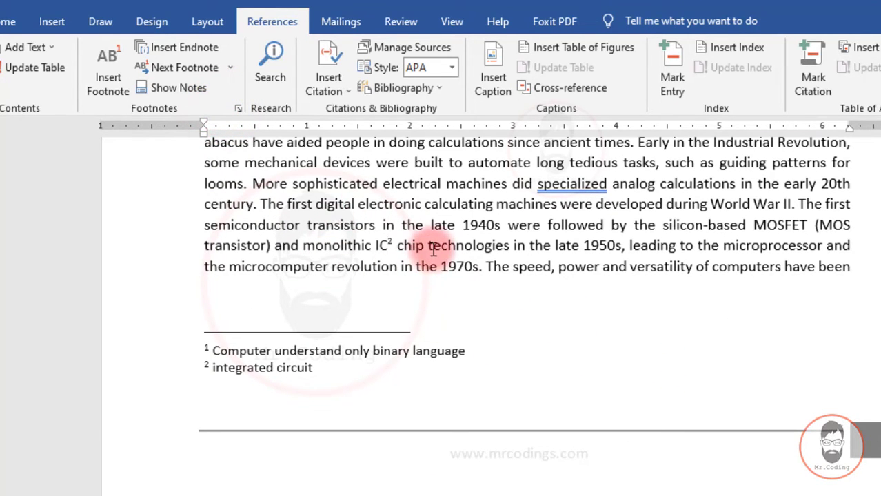
Jump to the next endnote reference and return to the previous endnote reference.
left_click(231, 67)
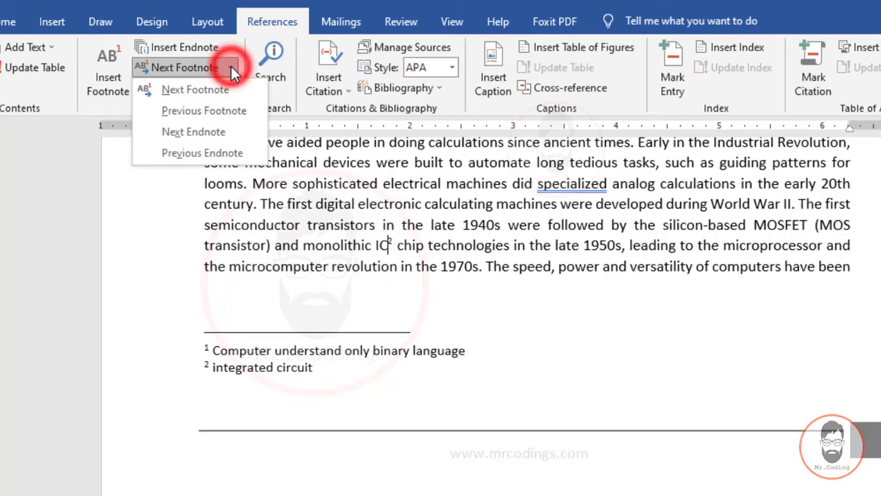
left_click(218, 132)
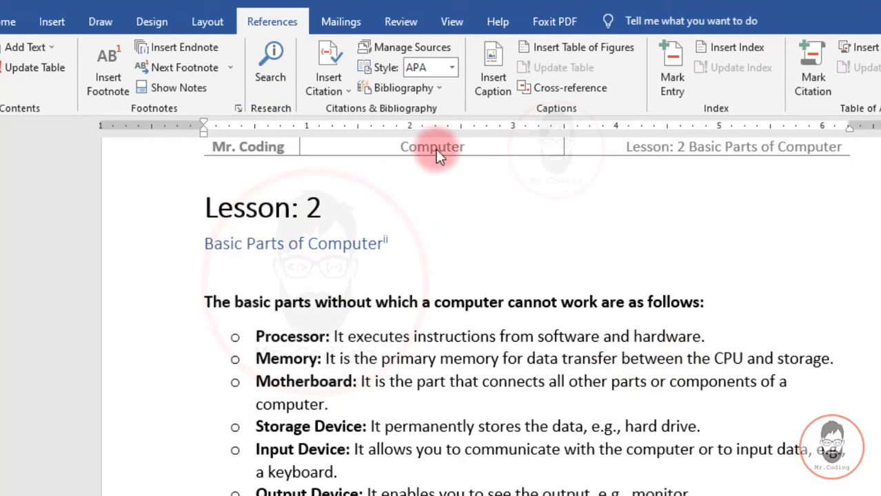
left_click(231, 69)
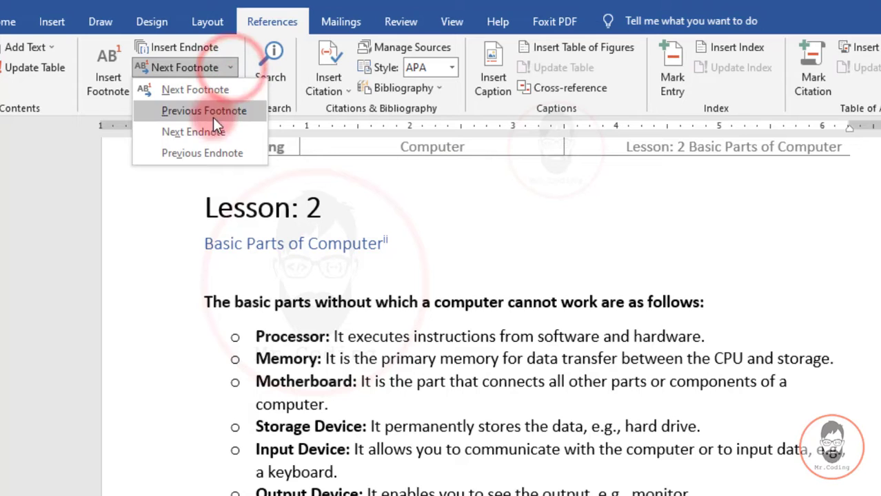
left_click(202, 154)
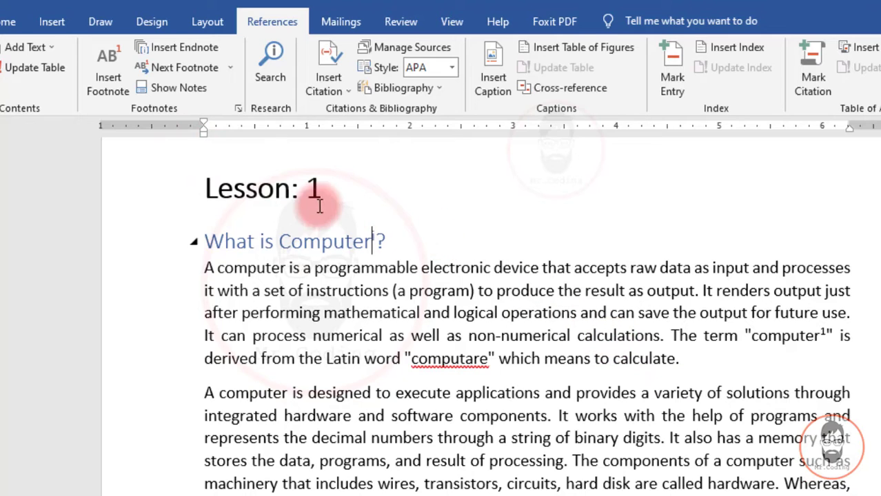
From the beginning of the document, show the notes in the footnote area.
key("ctrl+Home")
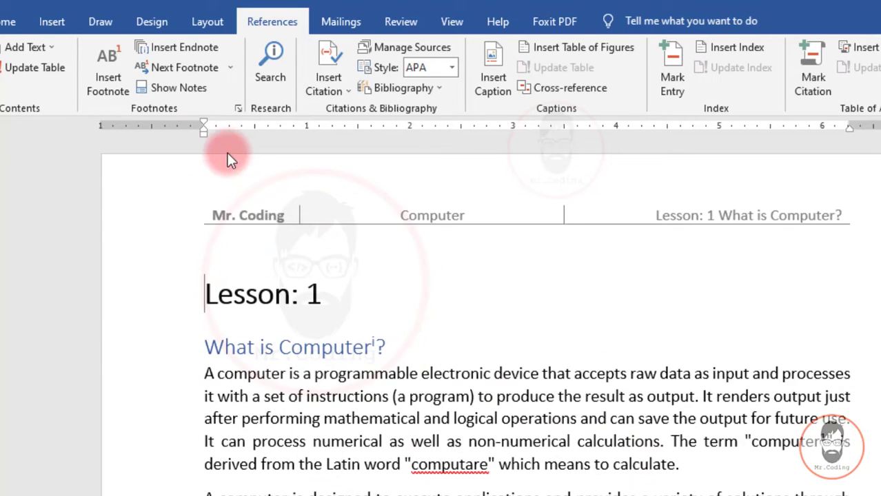
left_click(170, 89)
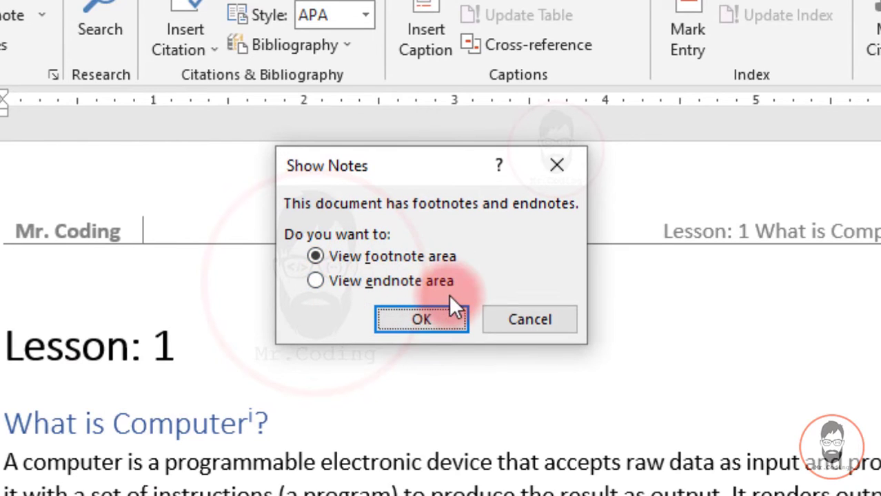
left_click(347, 256)
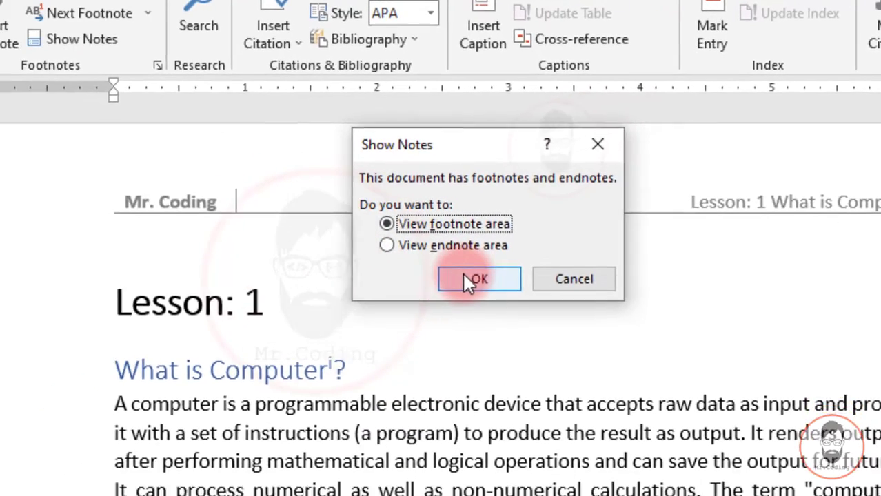
left_click(411, 314)
scroll(184, 457, "down", 3)
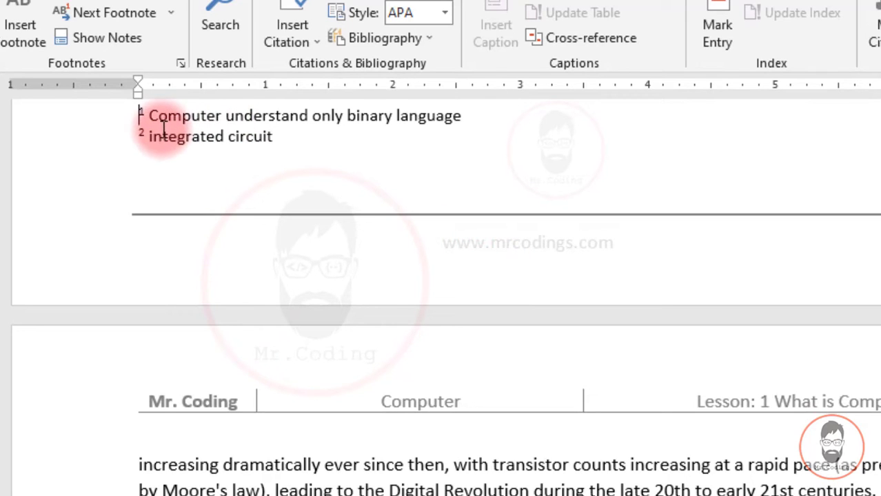
Show the notes in the endnote area and return to the start of Lesson 1.
left_click(108, 37)
left_click(109, 46)
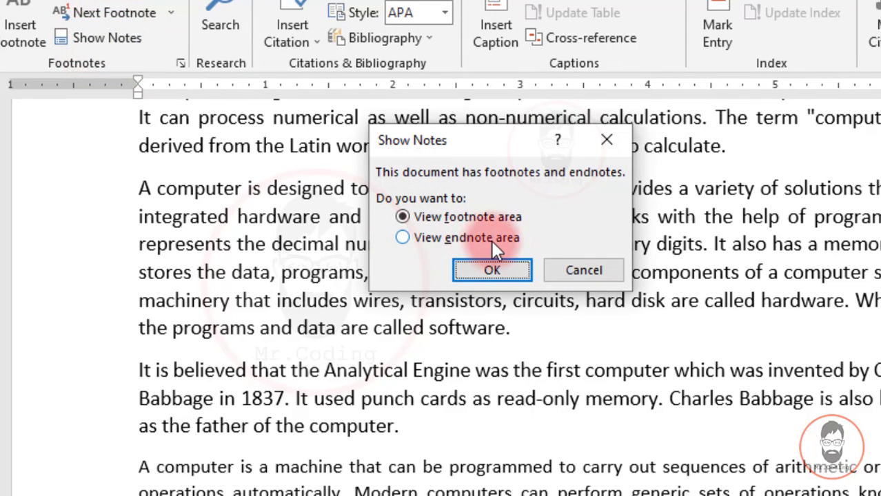
left_click(455, 238)
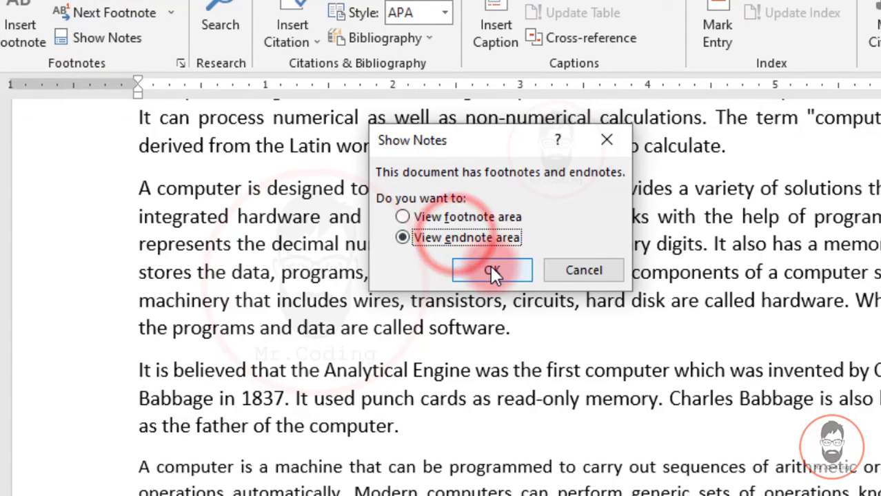
left_click(490, 267)
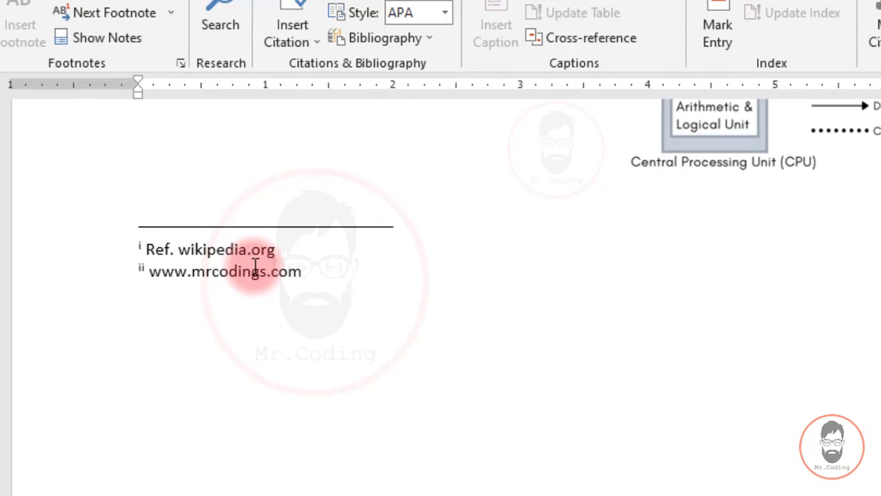
left_click(116, 43)
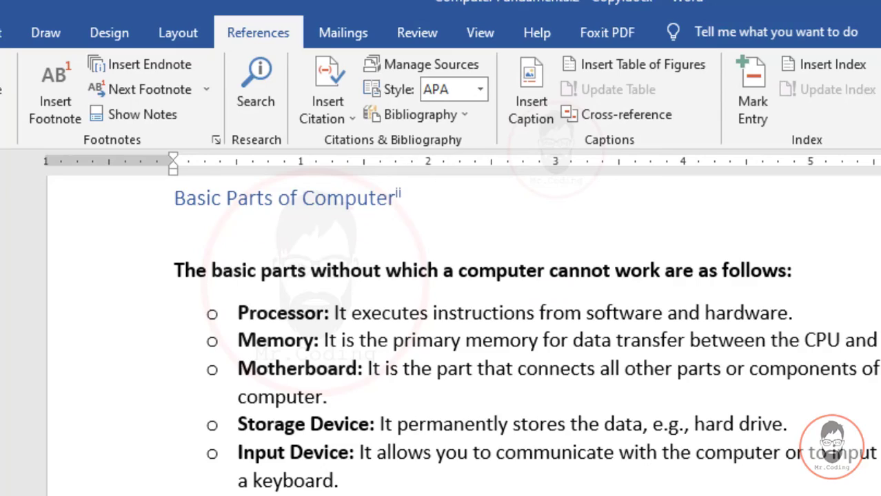
scroll(463, 335, "up", 20)
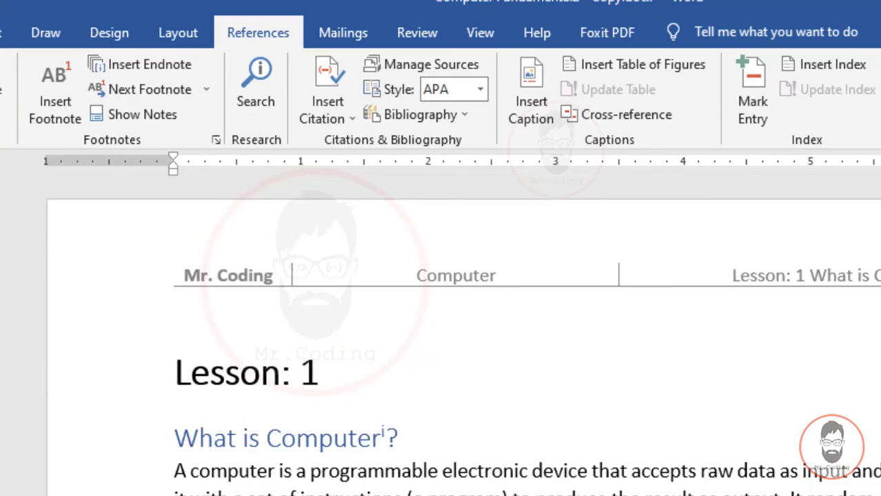